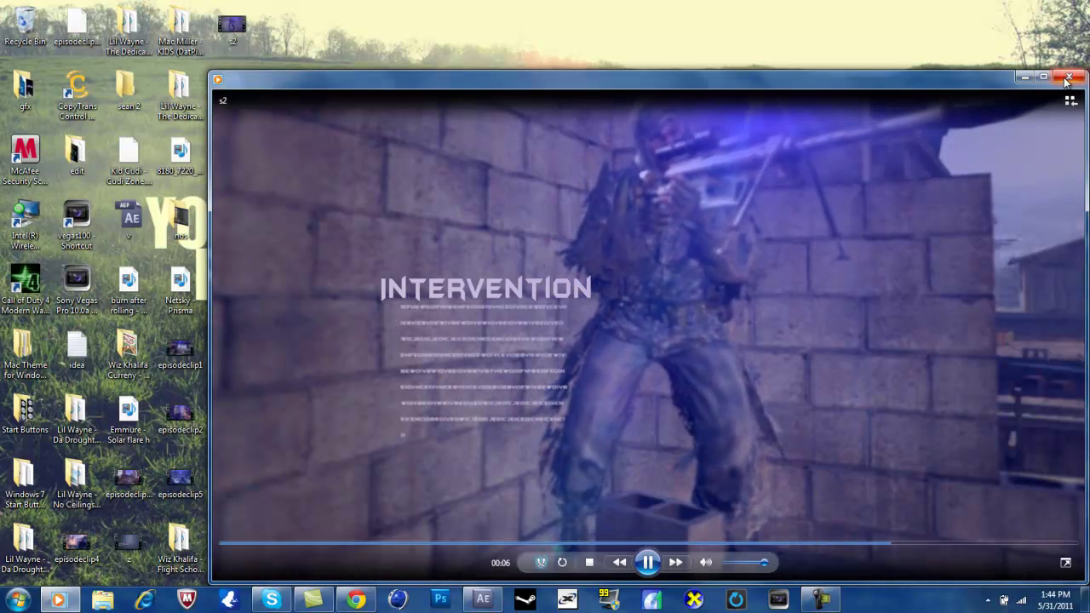
Close the playing s2 video and switch to After Effects
click(1071, 75)
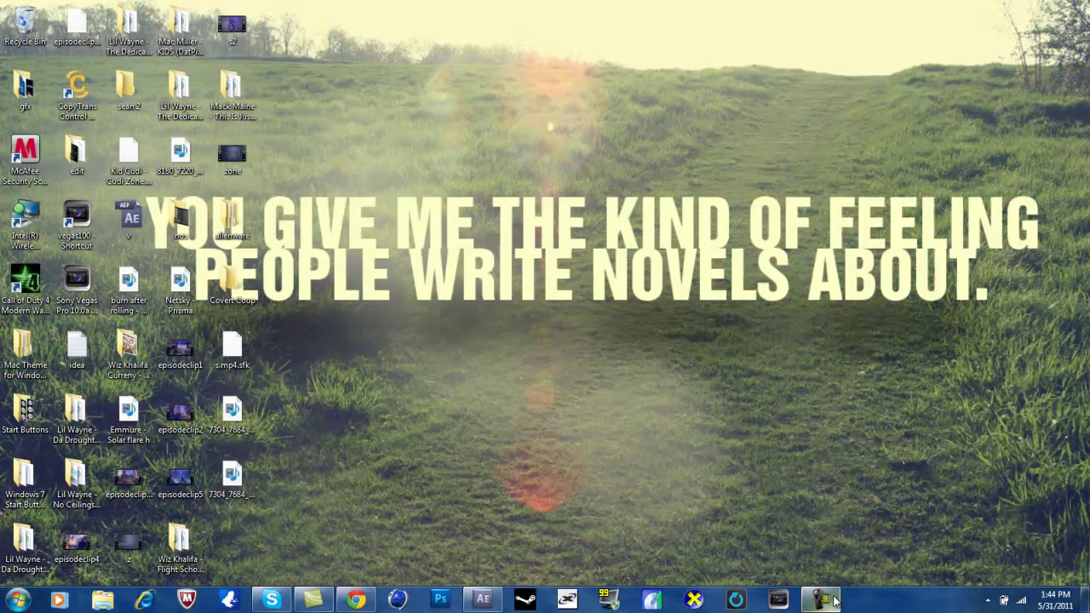
mouse_move(826, 602)
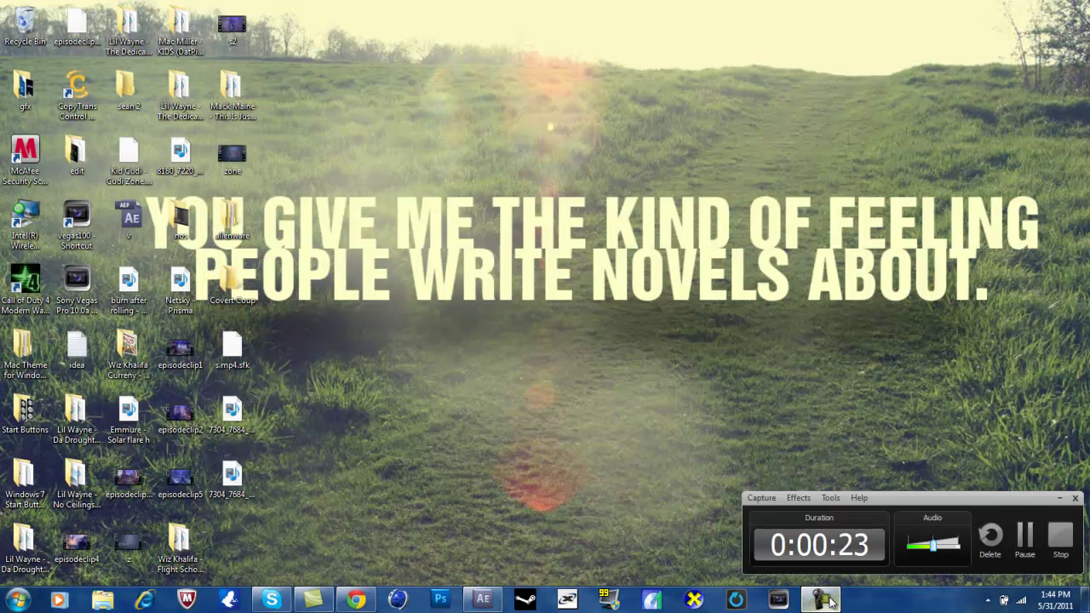
click(483, 599)
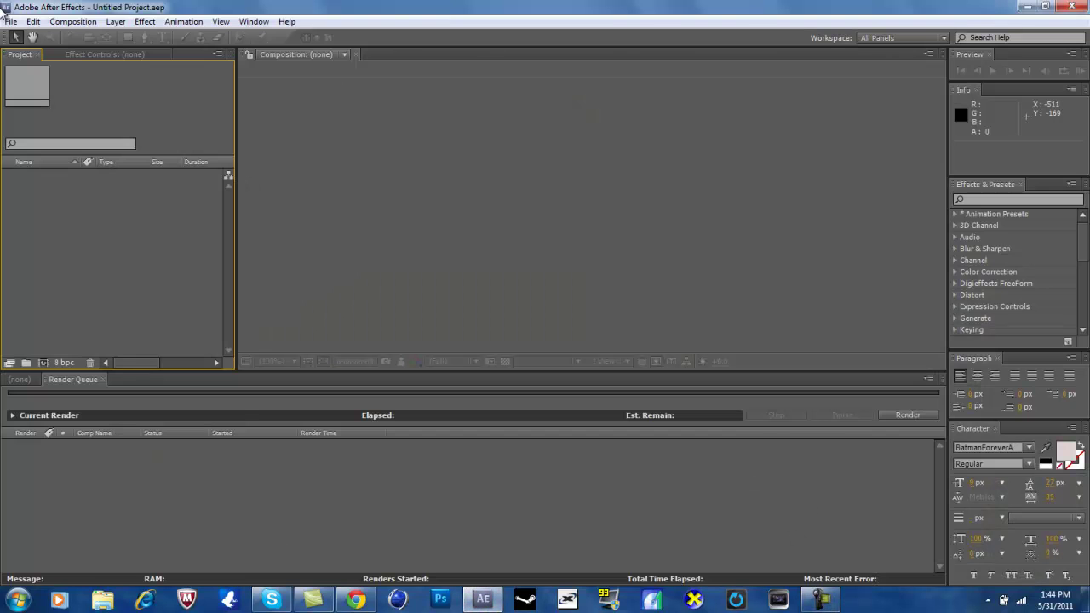
click(10, 23)
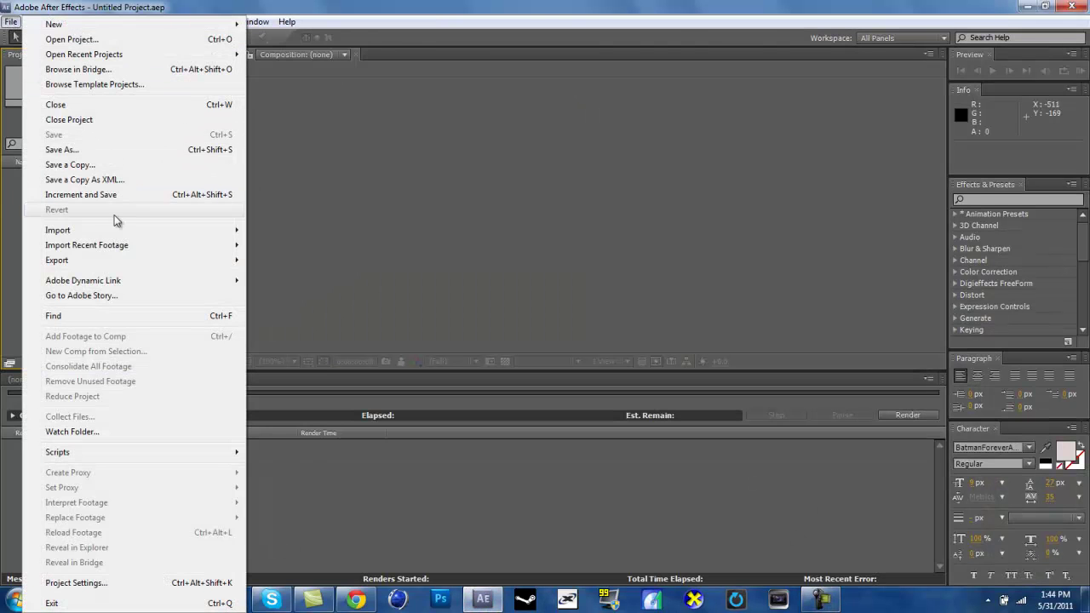
mouse_move(123, 247)
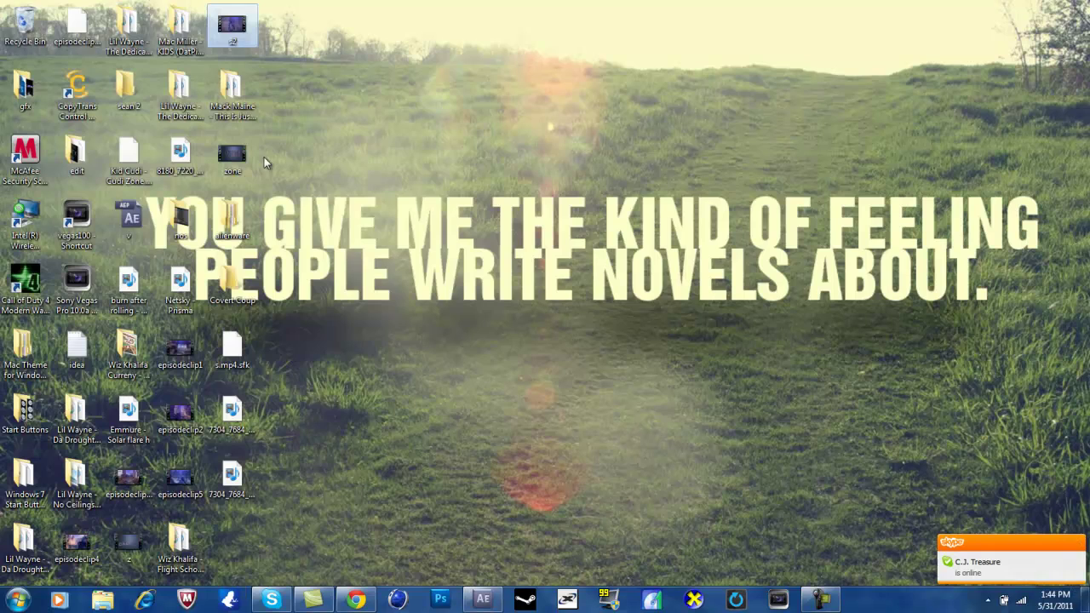
Restore the 8-second s video clip from the Recycle Bin and play it briefly to check it
double_click(23, 19)
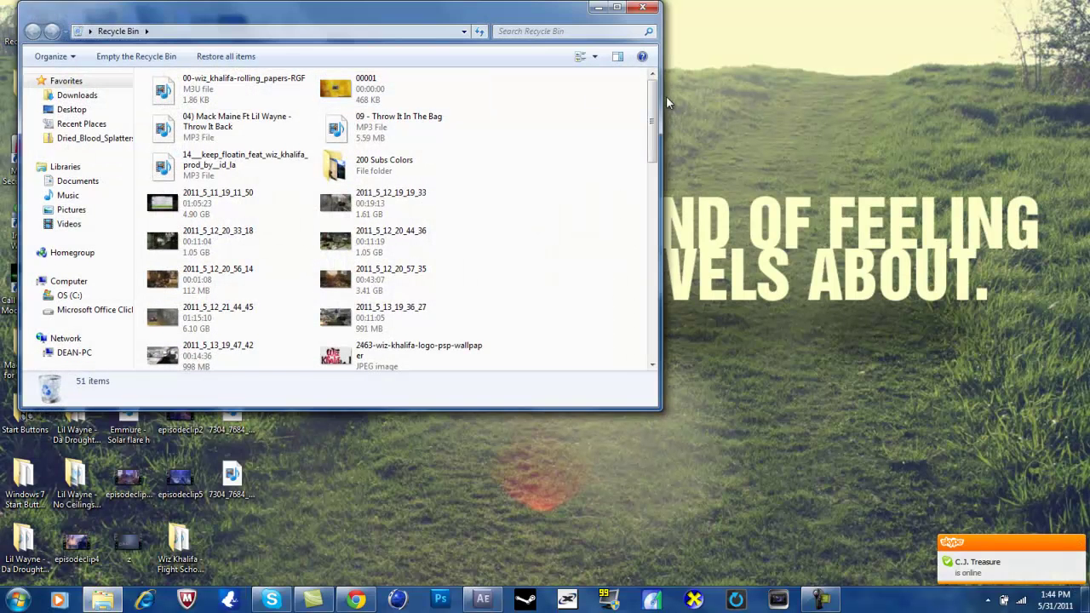
drag(650, 125, 650, 209)
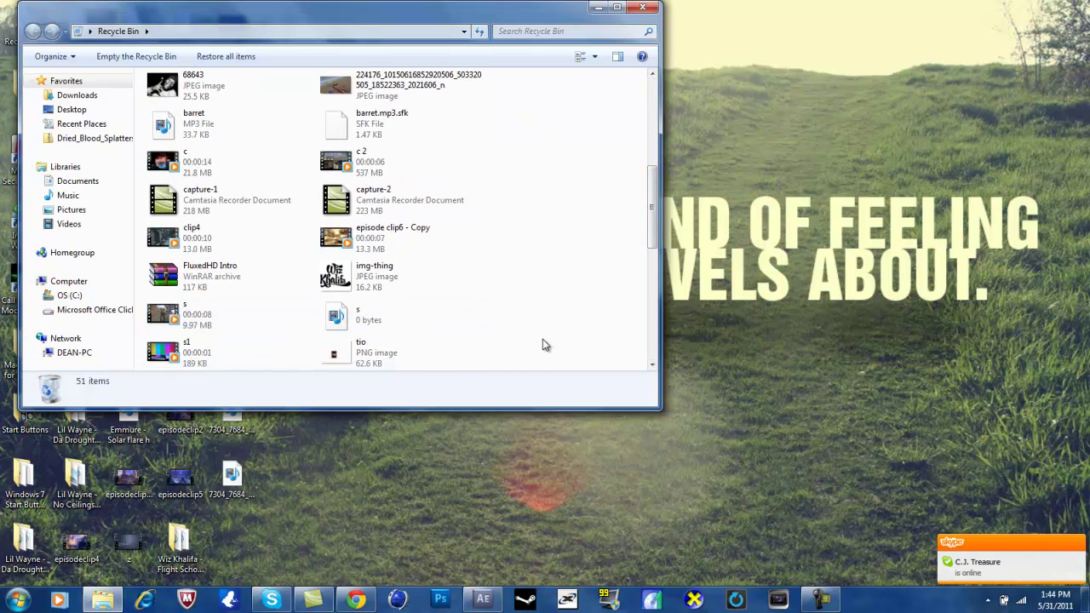
drag(653, 230, 654, 269)
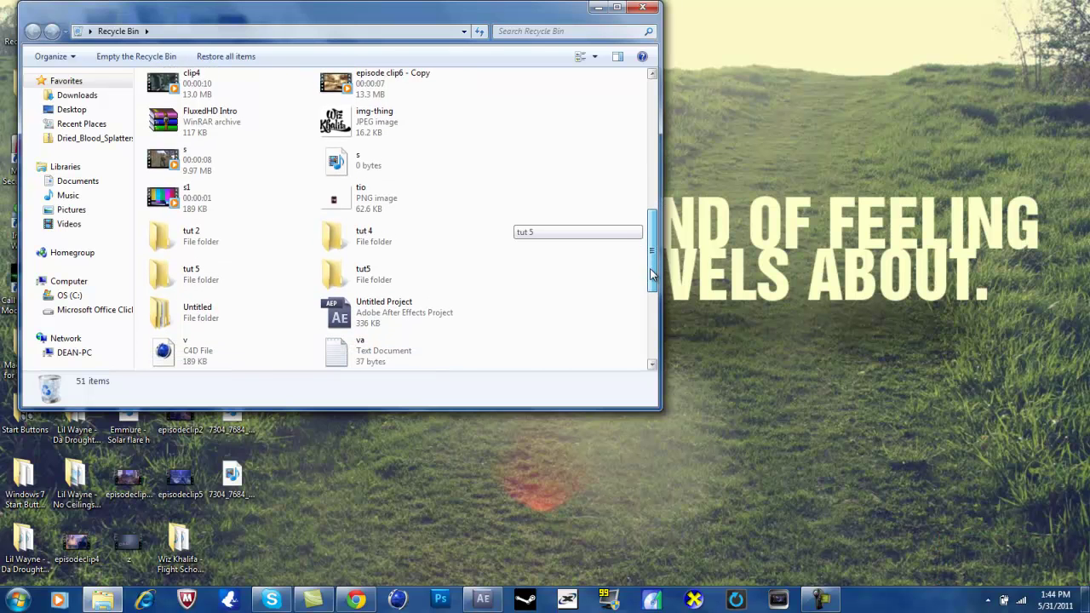
double_click(217, 157)
click(426, 417)
click(322, 443)
click(642, 7)
double_click(236, 557)
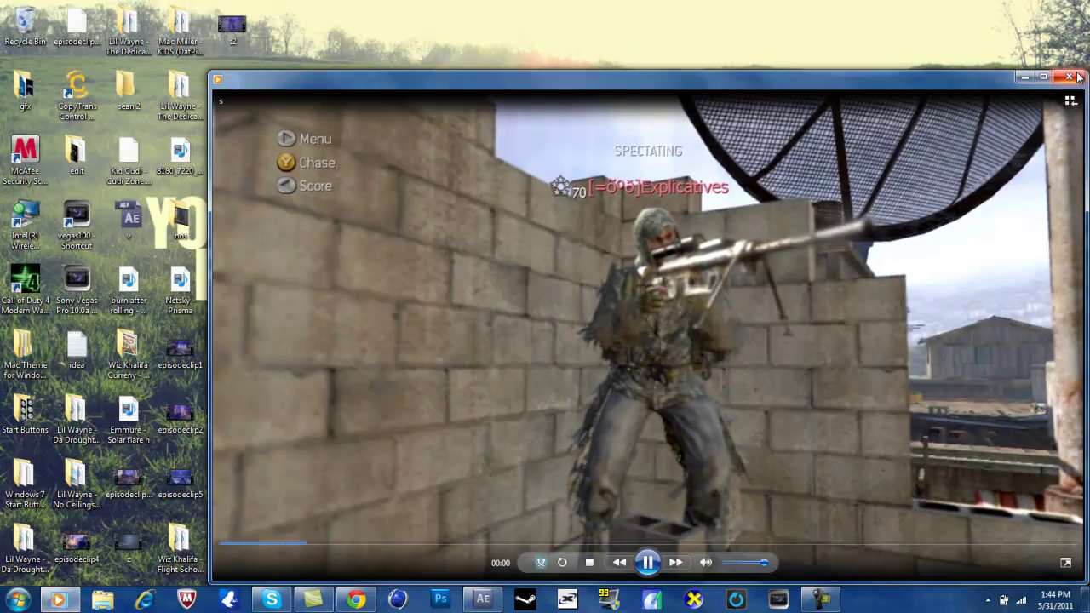
click(1049, 89)
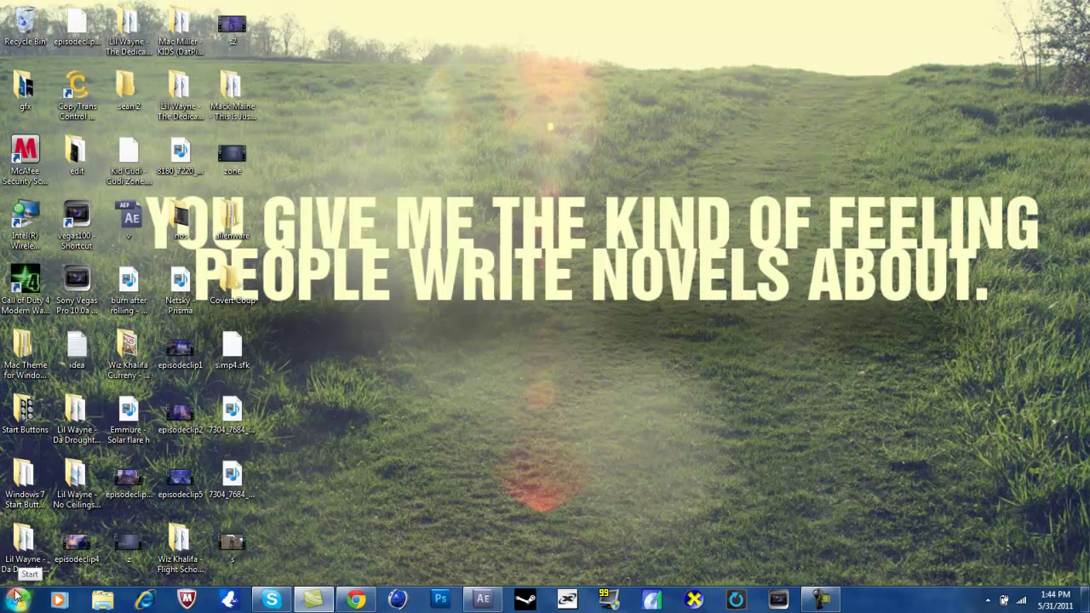
Switch to Vegas Pro and add the s video clip from the desktop at the start of the timeline
double_click(26, 24)
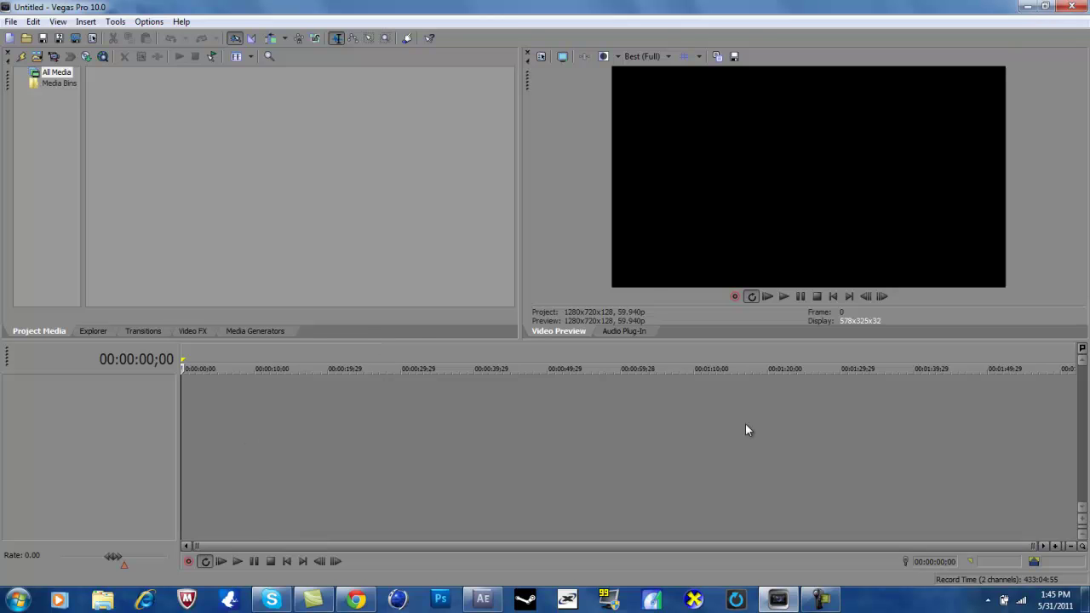
click(1085, 600)
drag(232, 540, 273, 513)
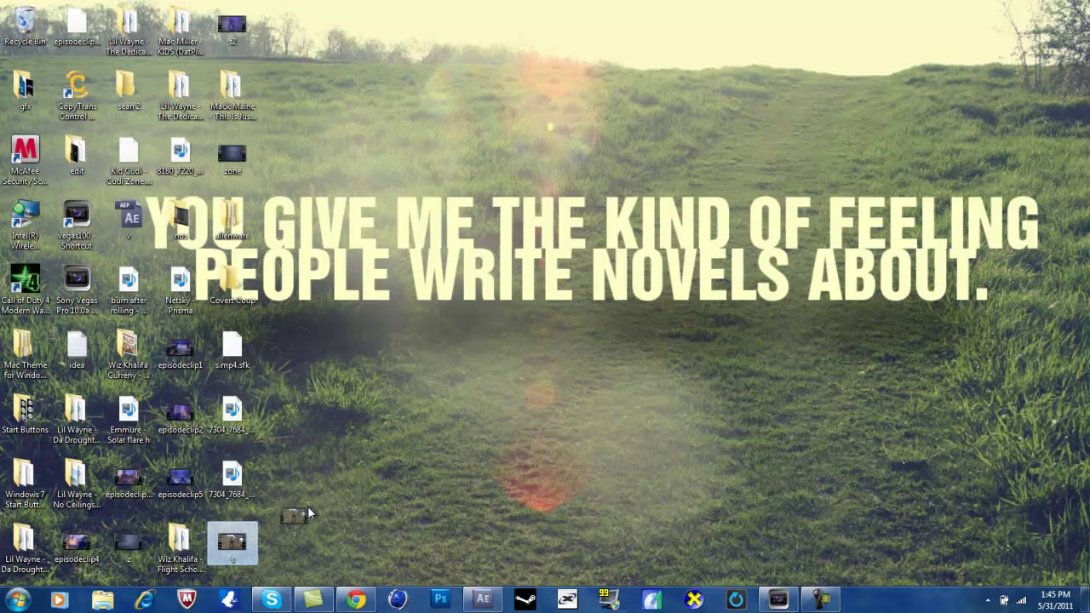
drag(542, 520, 201, 403)
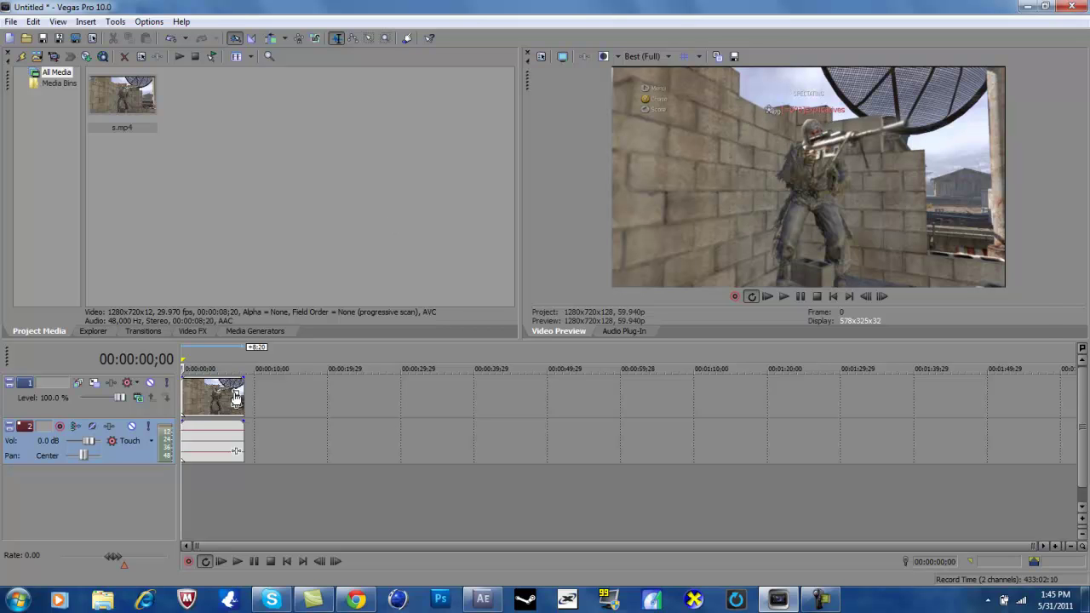
Crop the s.mp4 event to 800 × 450 with its centre at 640, 405 using Event Pan/Crop
click(236, 393)
drag(711, 373, 709, 394)
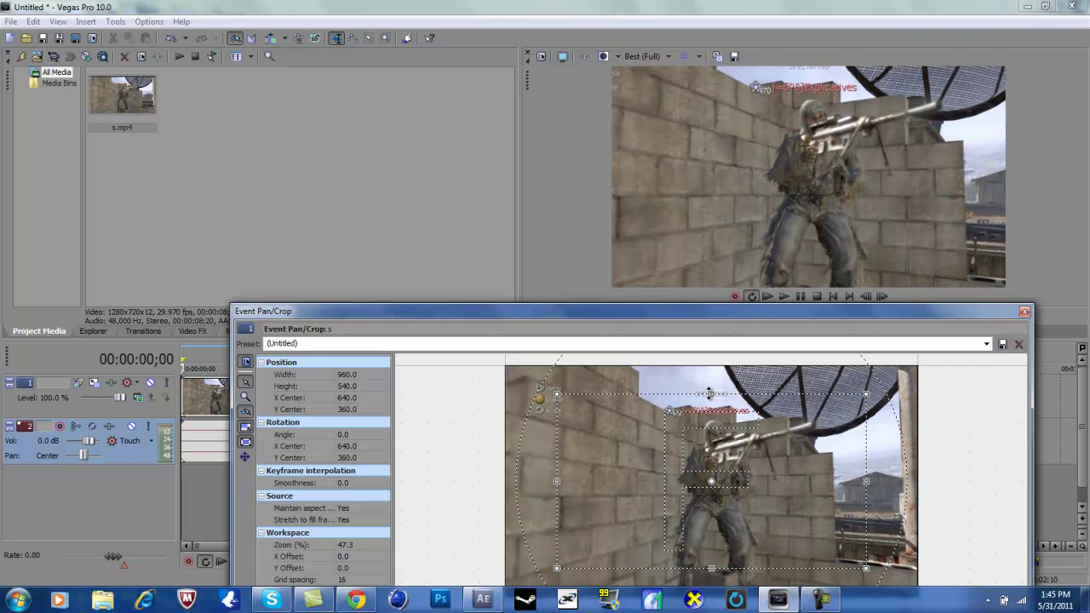
drag(708, 444, 712, 453)
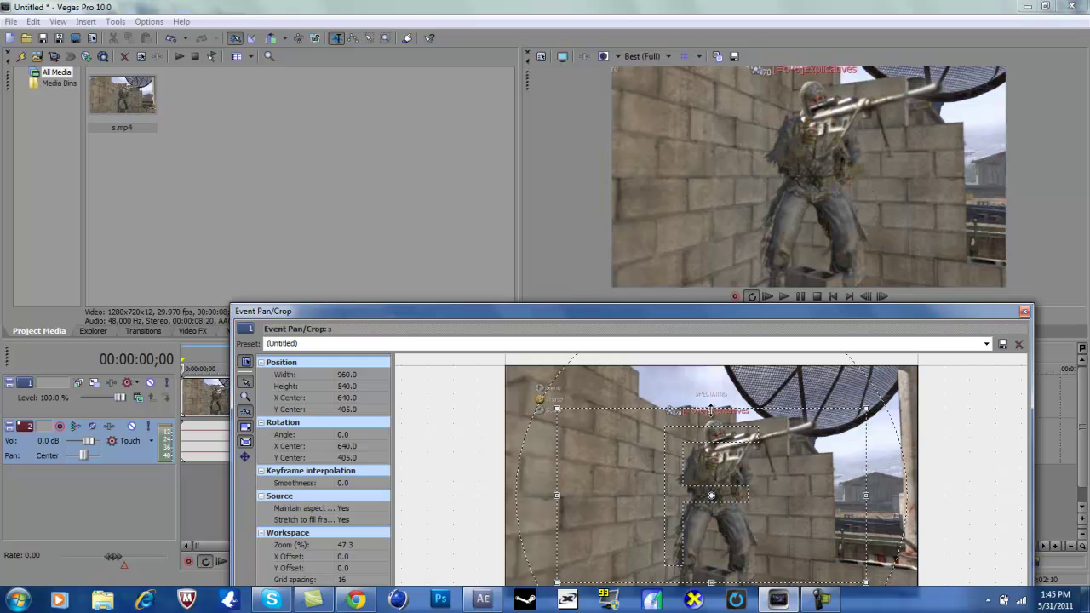
drag(864, 311, 860, 286)
drag(703, 389, 703, 397)
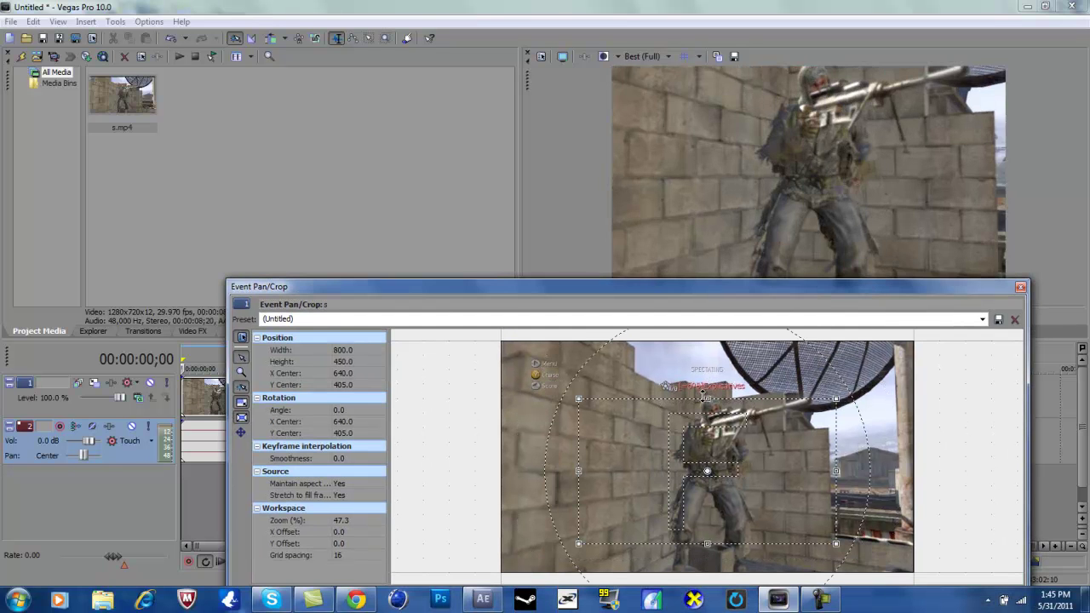
click(1019, 288)
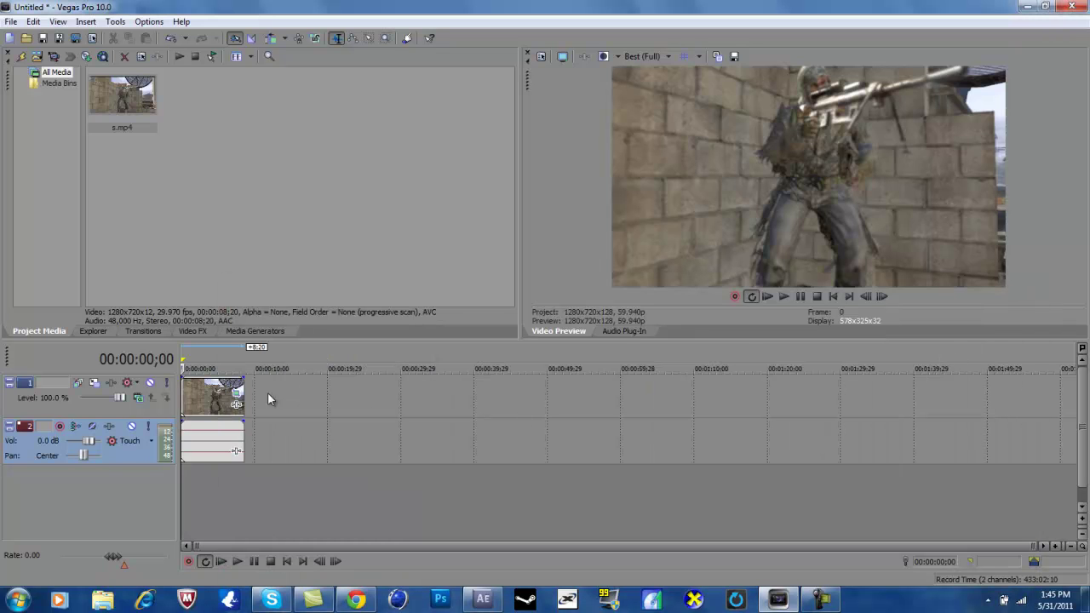
Set the s.mp4 event's crop frame to 960 × 540 with its centre at 640, 450 in Event Pan/Crop
click(236, 404)
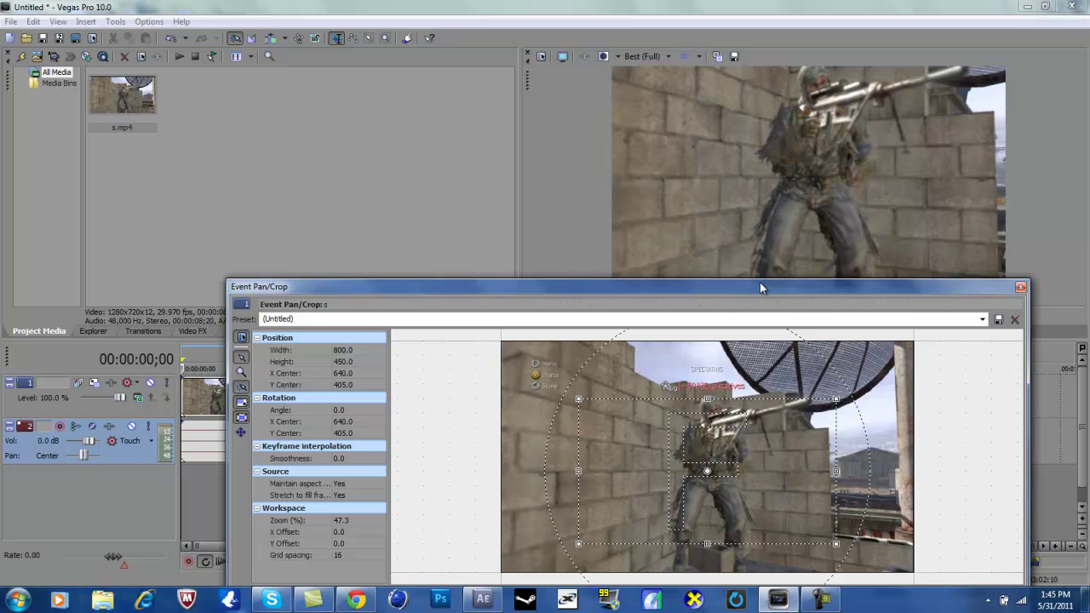
drag(760, 288, 644, 144)
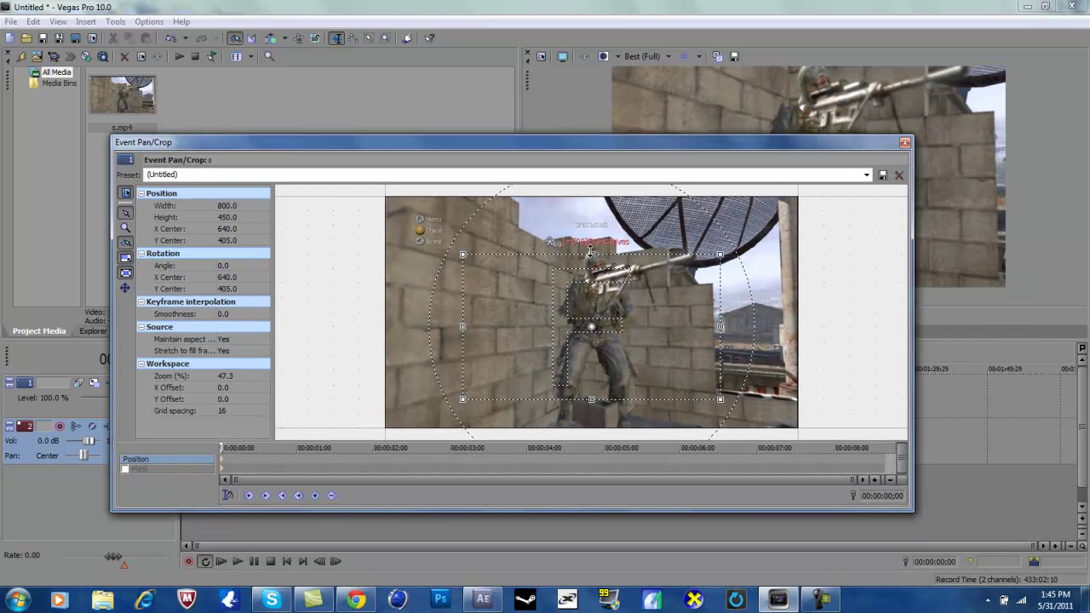
drag(591, 249, 593, 240)
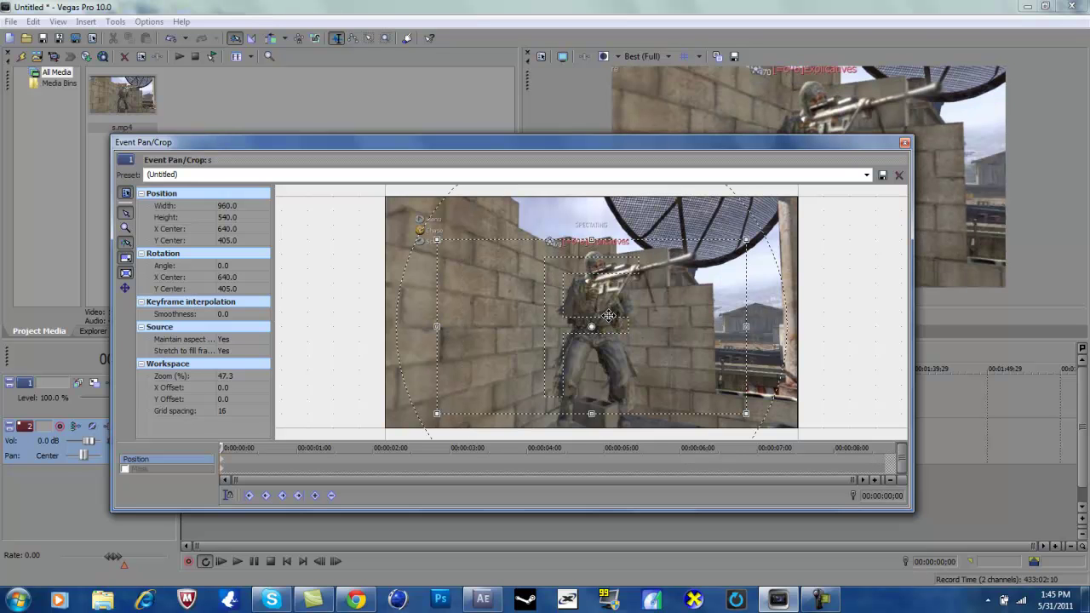
drag(608, 315, 610, 320)
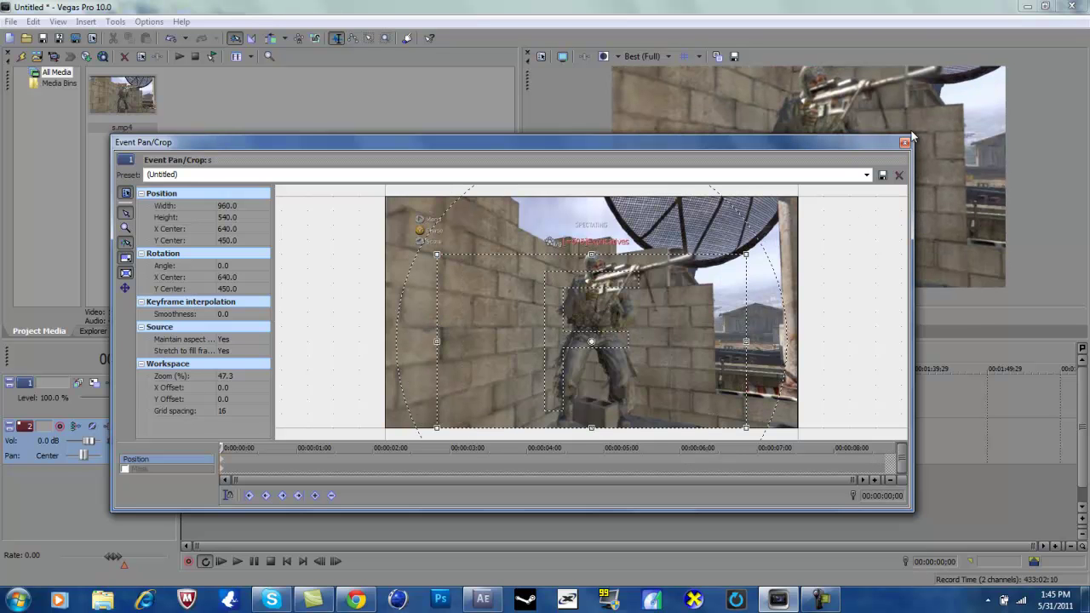
click(905, 141)
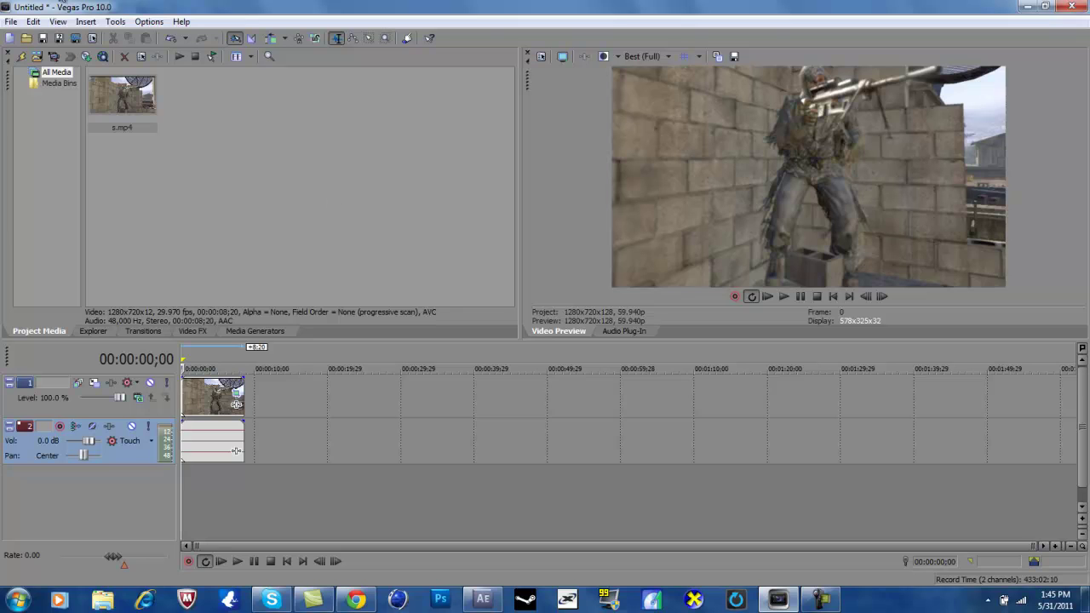
Try to render the project to the desktop under the file name s
click(11, 21)
click(60, 124)
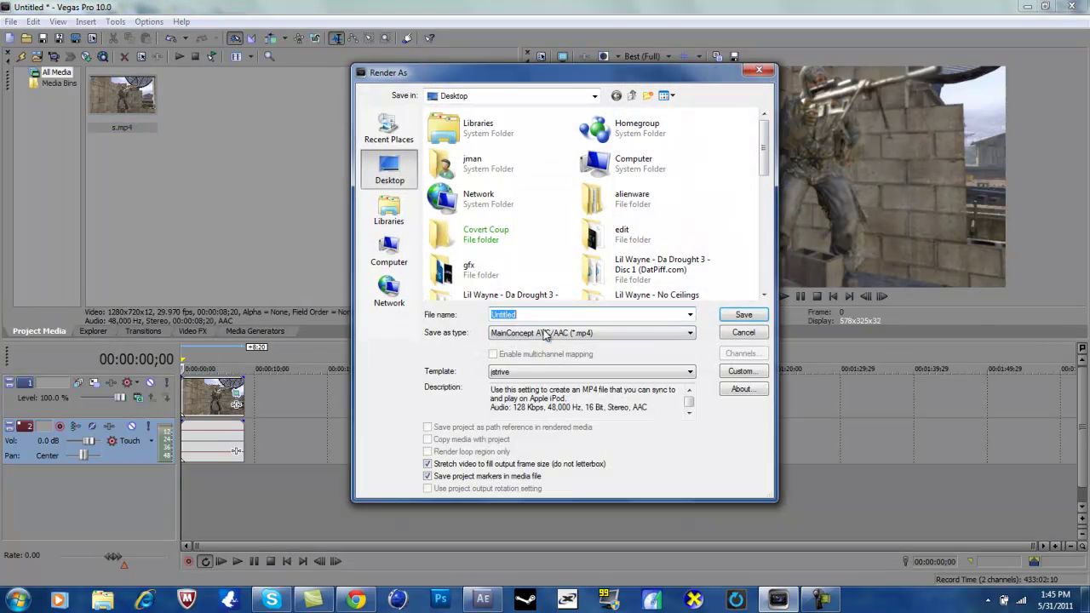
text(s)
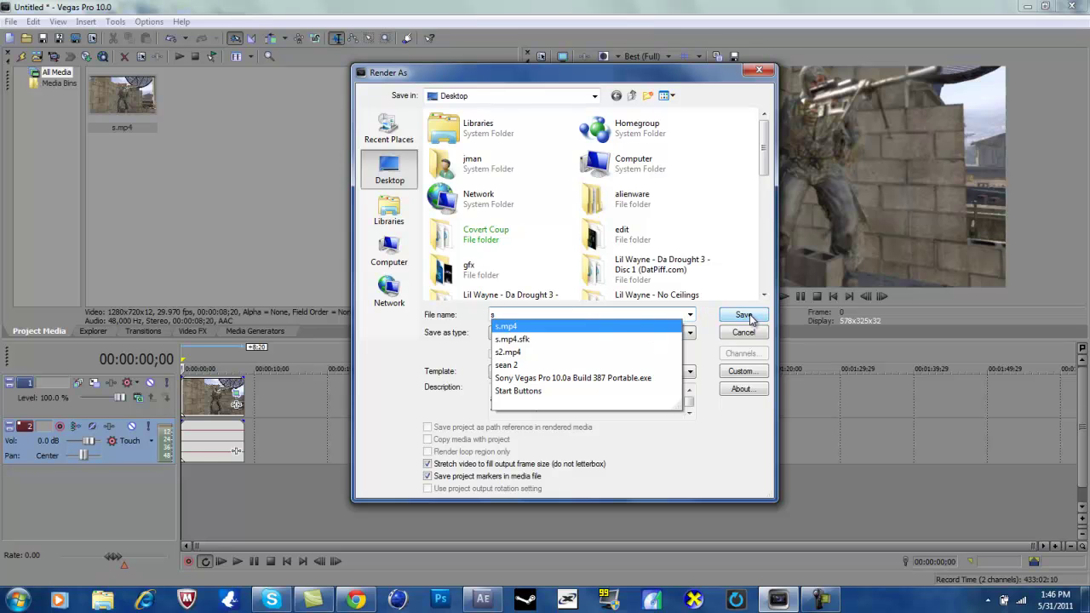
click(666, 450)
click(747, 317)
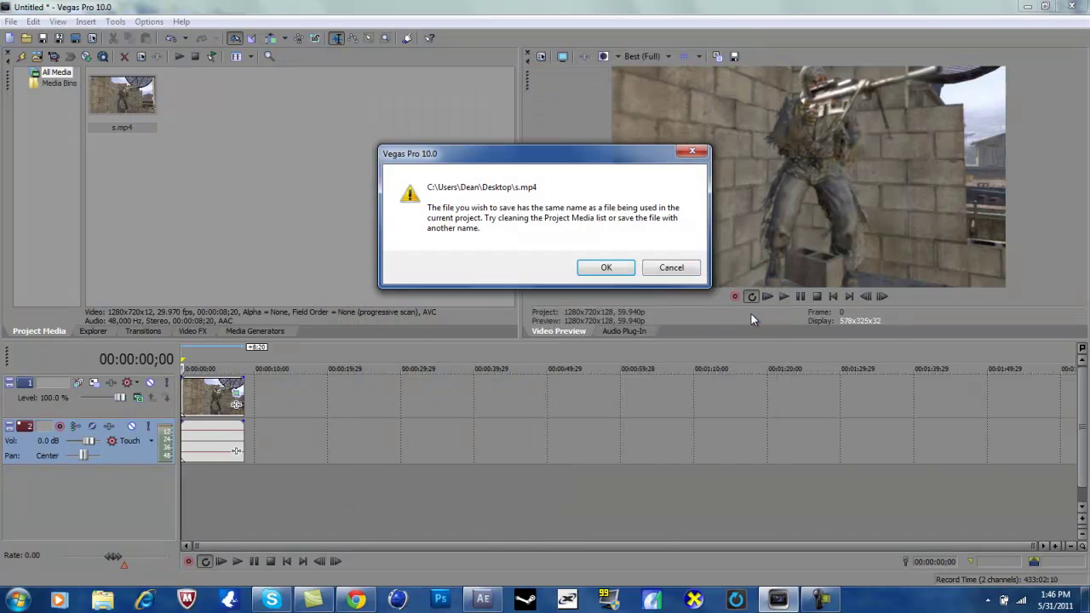
click(696, 268)
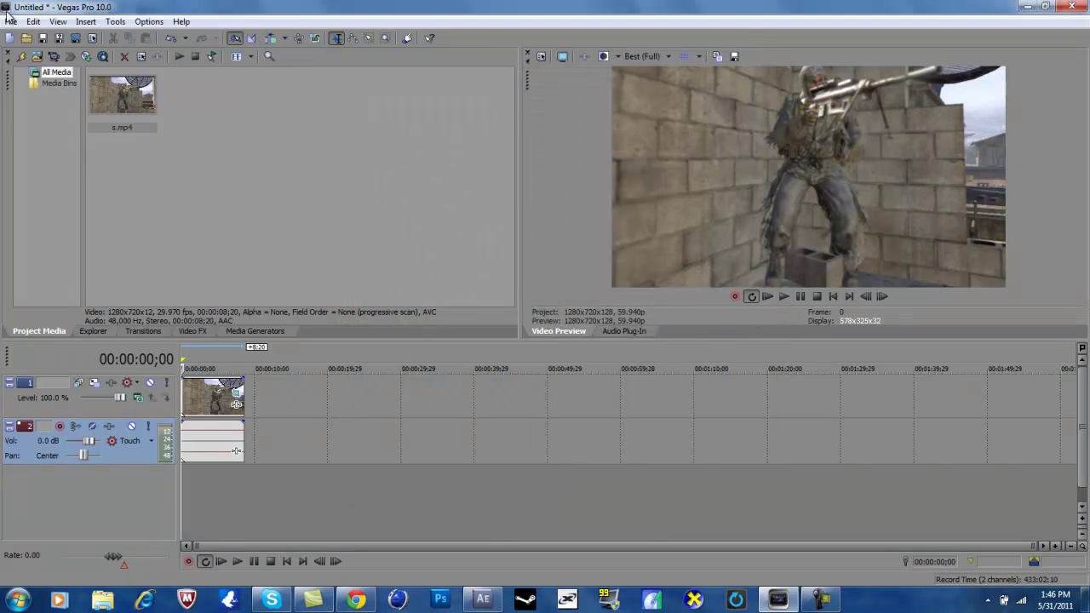
Render the project to the desktop as s1.mp4 in MainConcept AVC/AAC format, declining to overwrite the existing s2.mp4
click(76, 39)
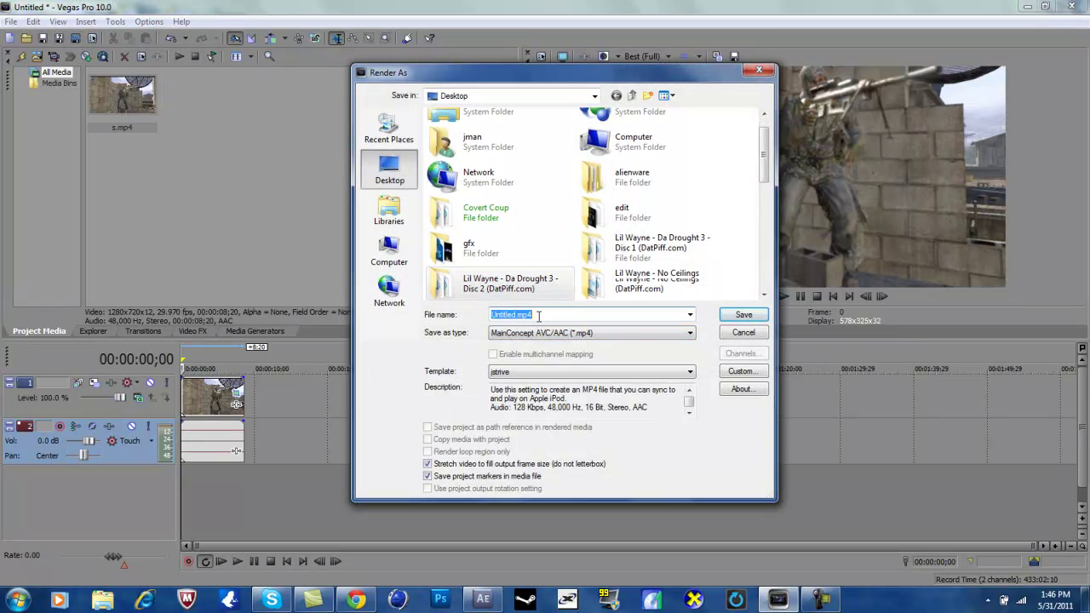
text(s2)
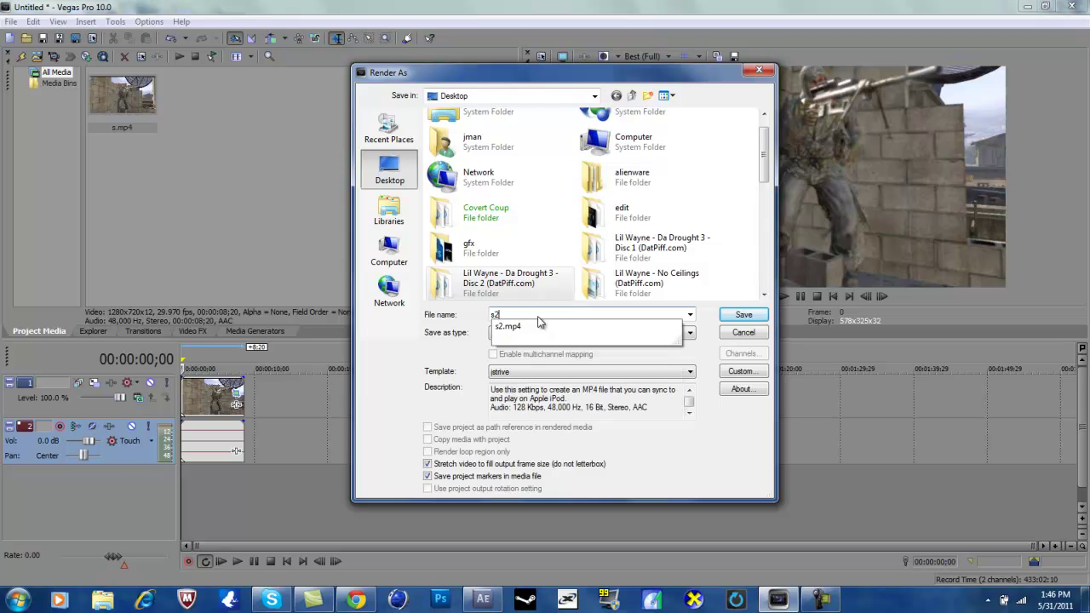
click(734, 316)
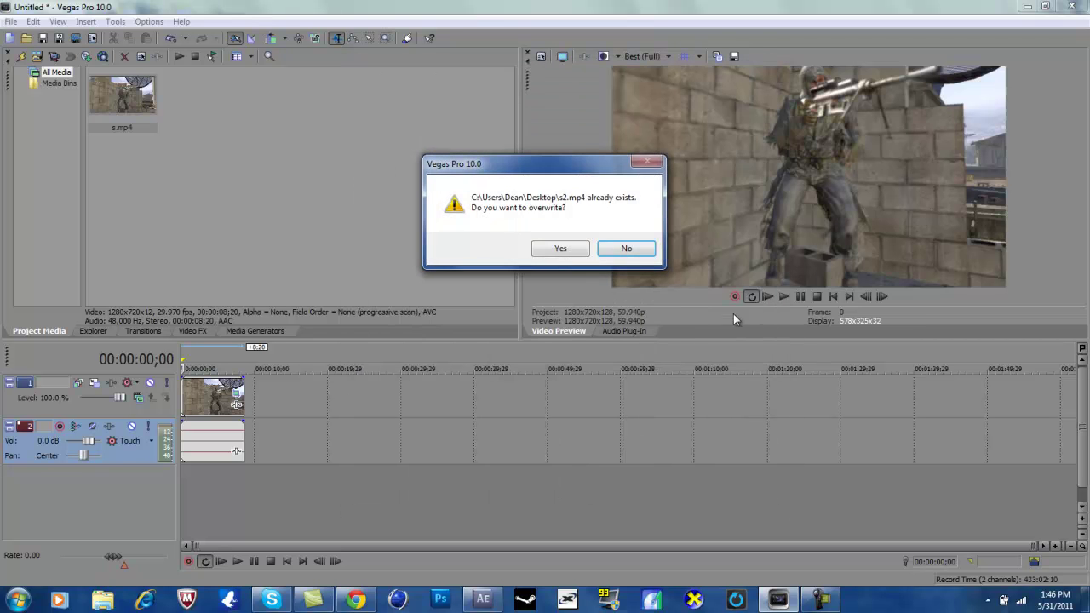
click(625, 248)
click(568, 313)
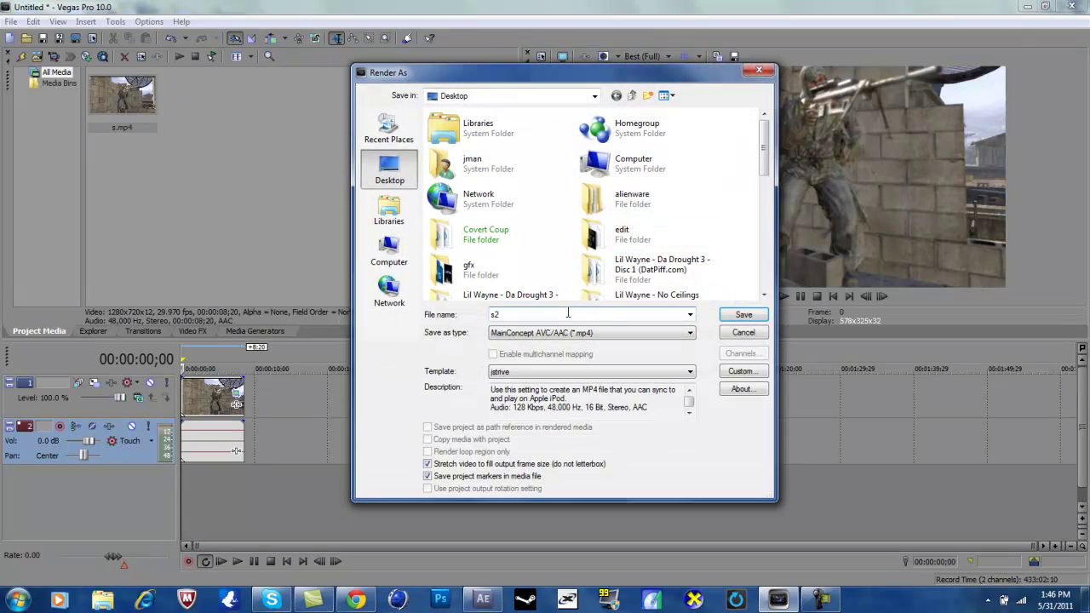
key(BackSpace)
text(1.mp4)
key(Return)
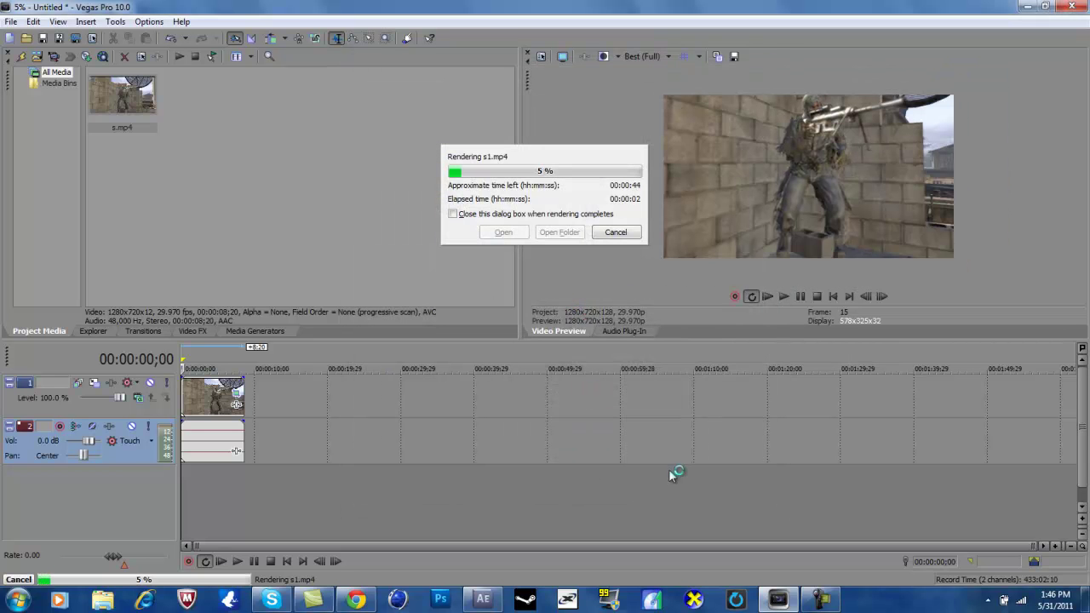
click(813, 603)
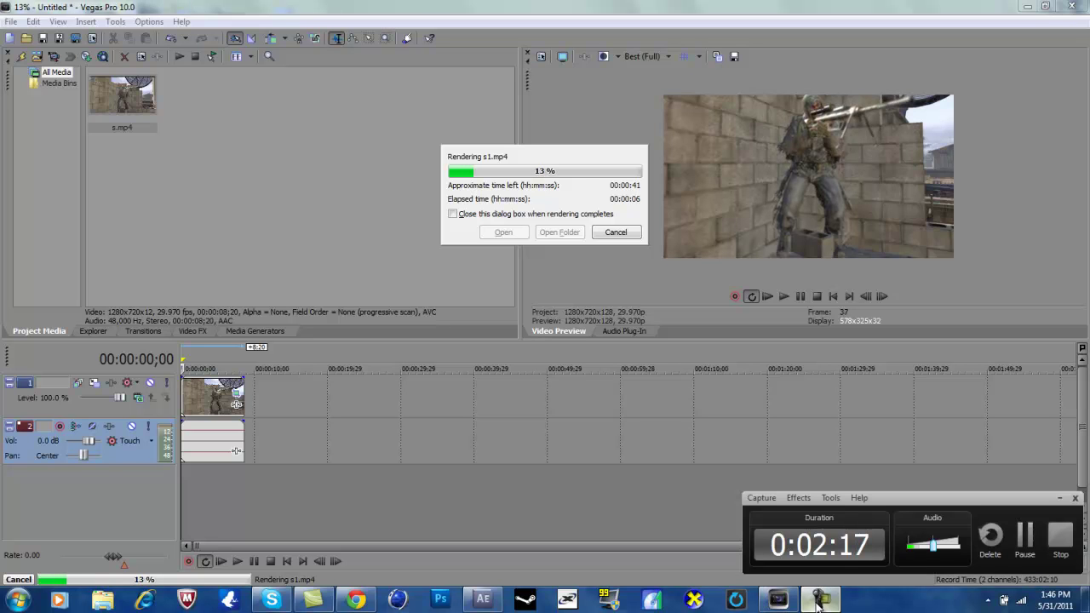
click(815, 603)
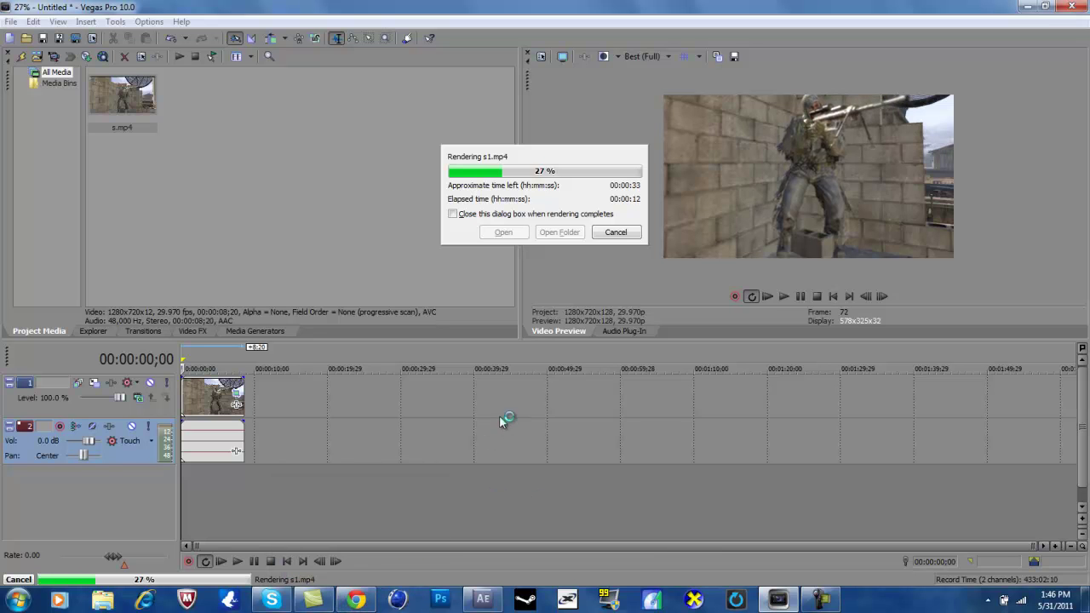
click(821, 601)
click(787, 604)
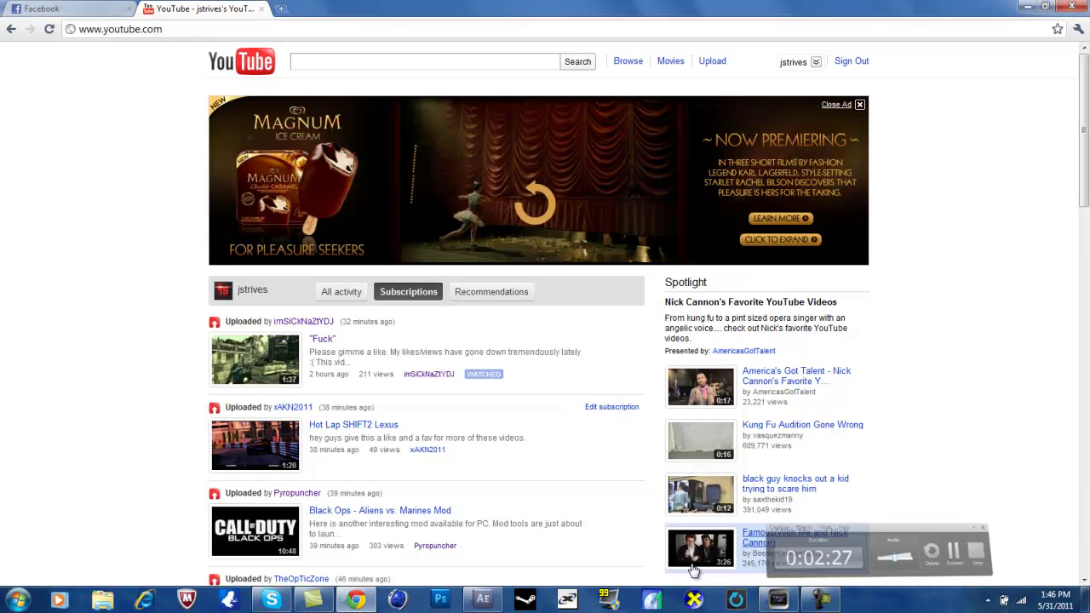
click(788, 605)
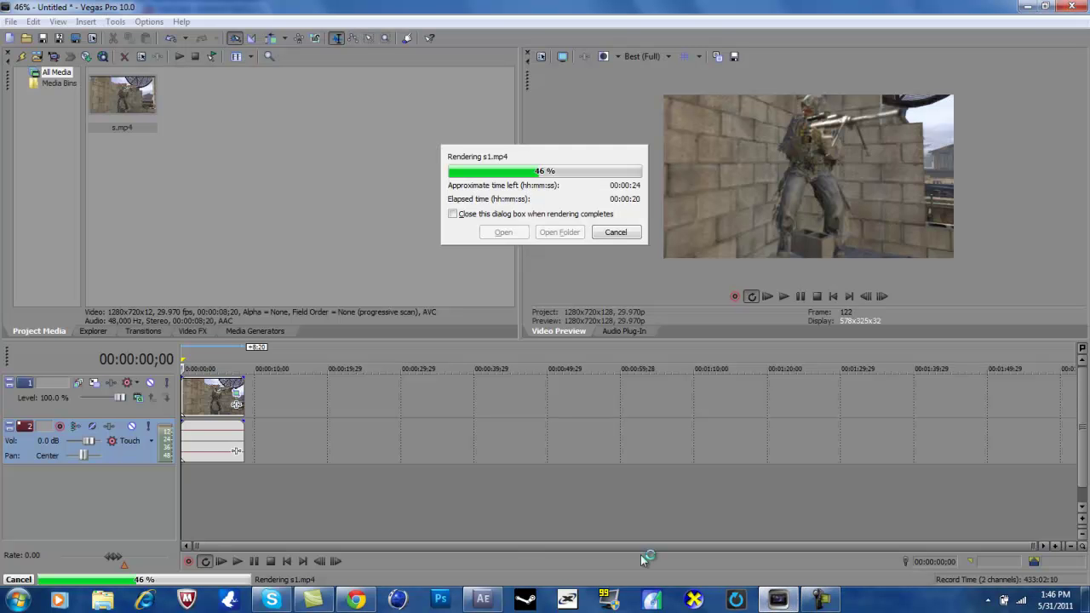
Switch to After Effects, import s1.mp4 from the desktop and create a composition from it
click(821, 601)
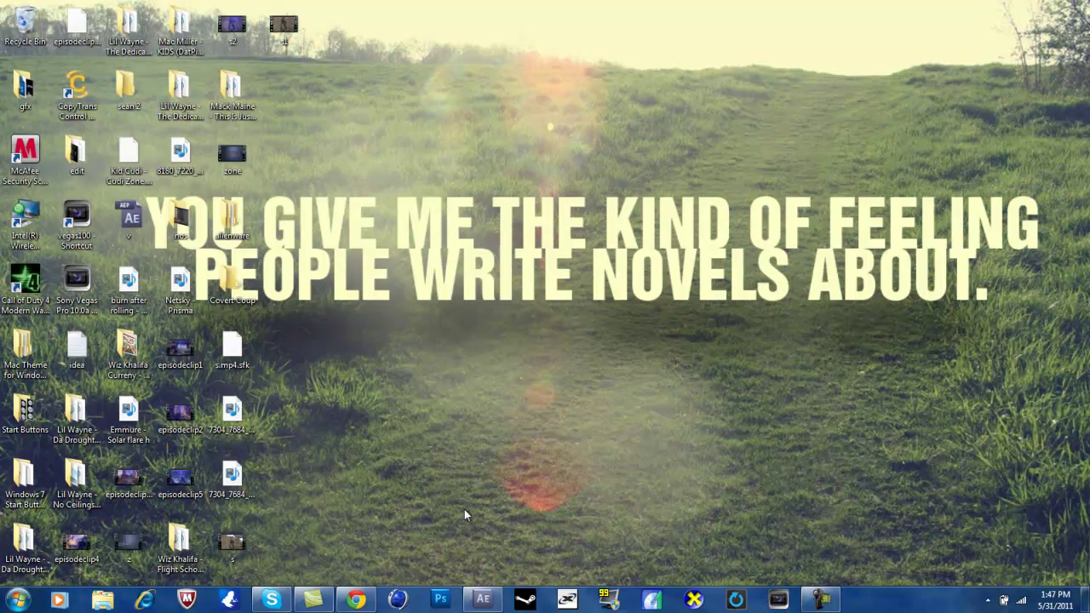
click(492, 608)
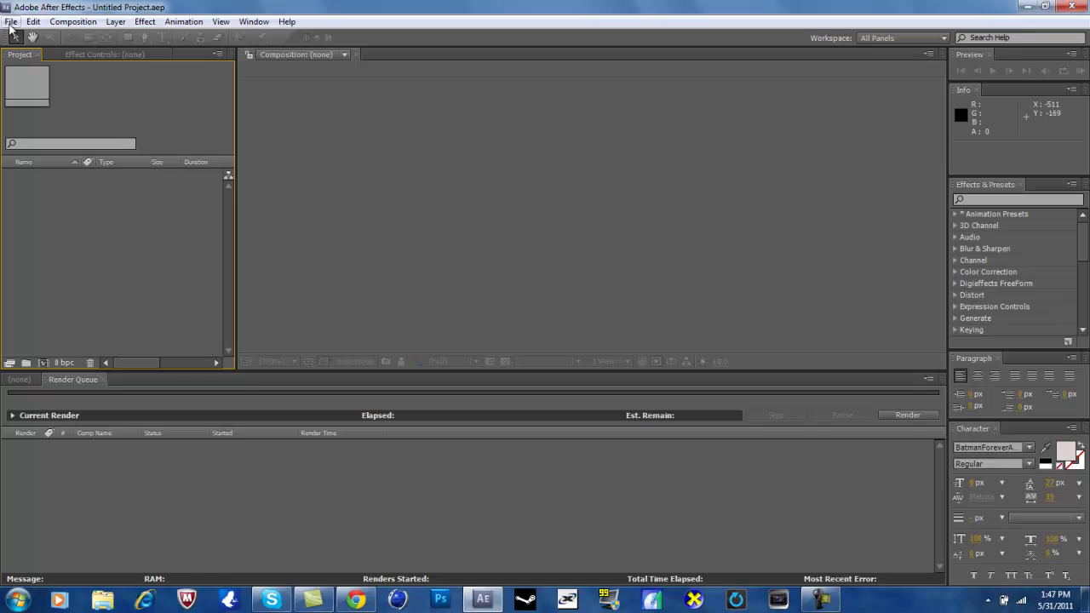
click(11, 21)
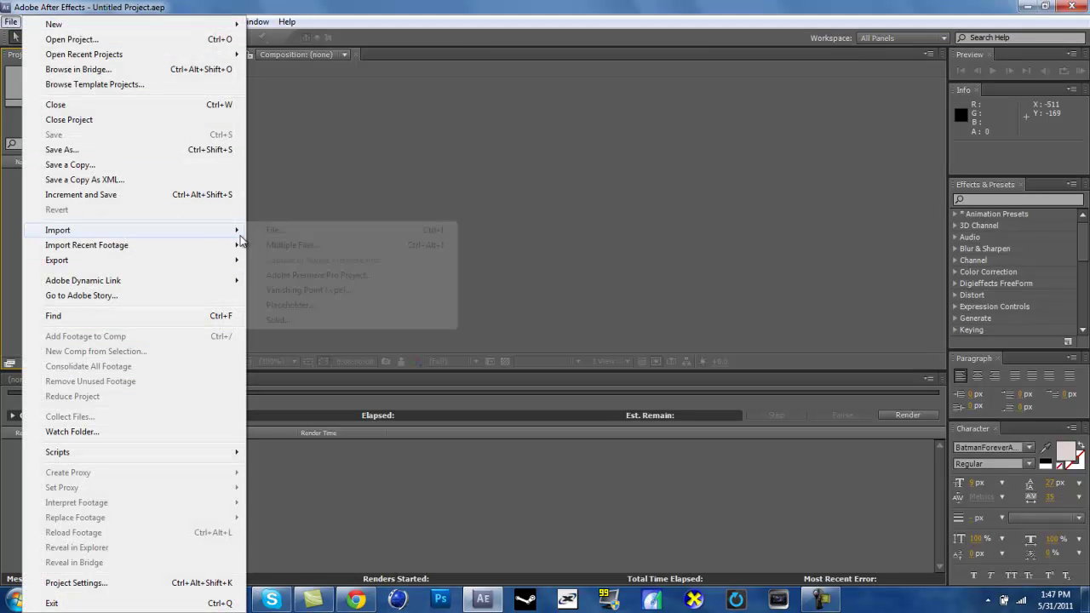
mouse_move(241, 231)
click(274, 232)
drag(374, 94, 369, 234)
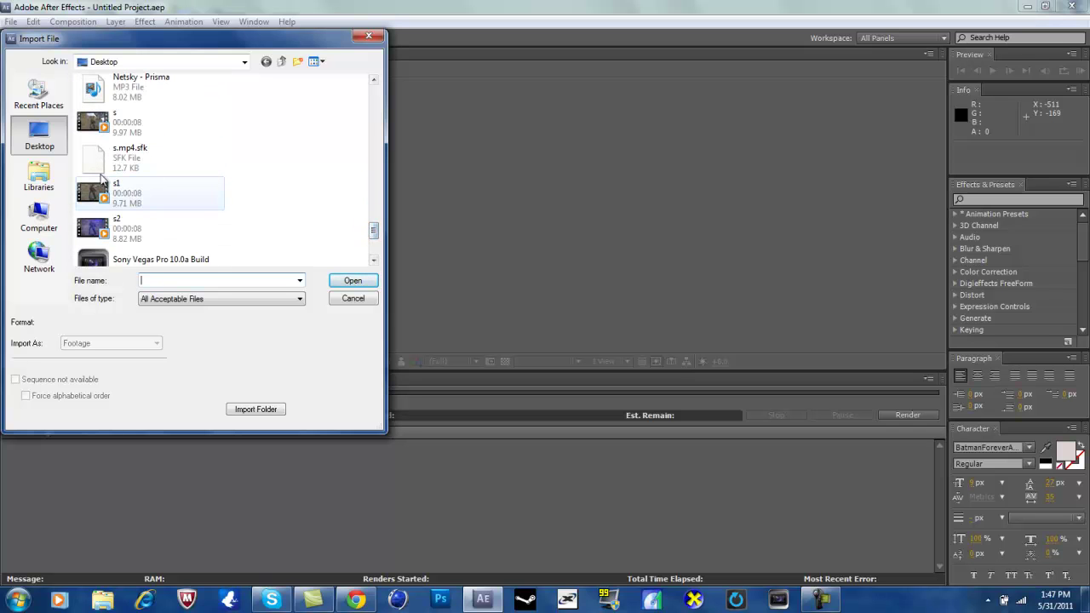
double_click(107, 201)
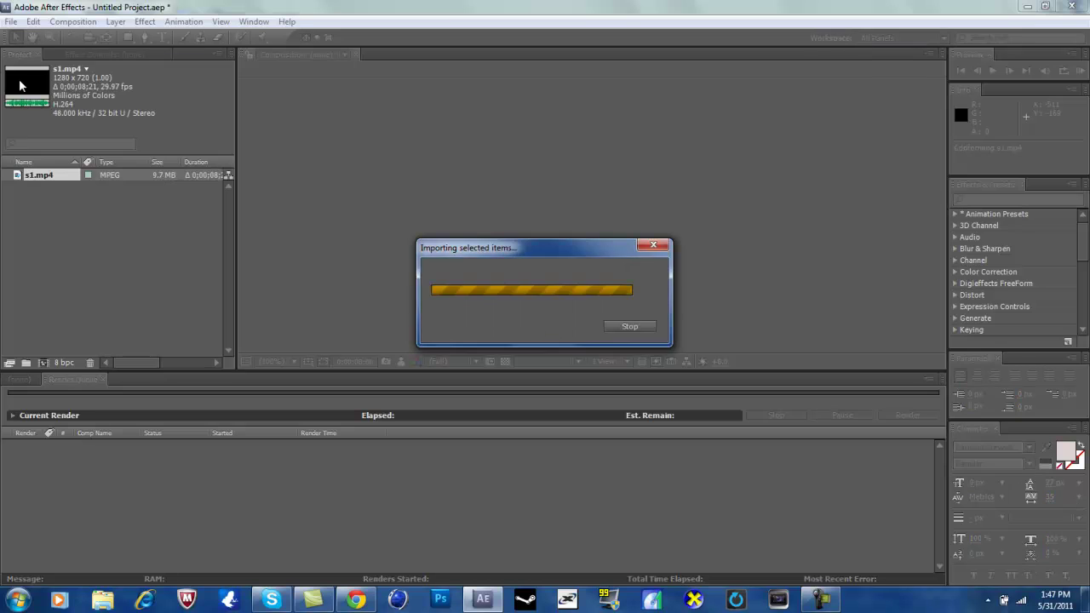
drag(71, 117, 400, 162)
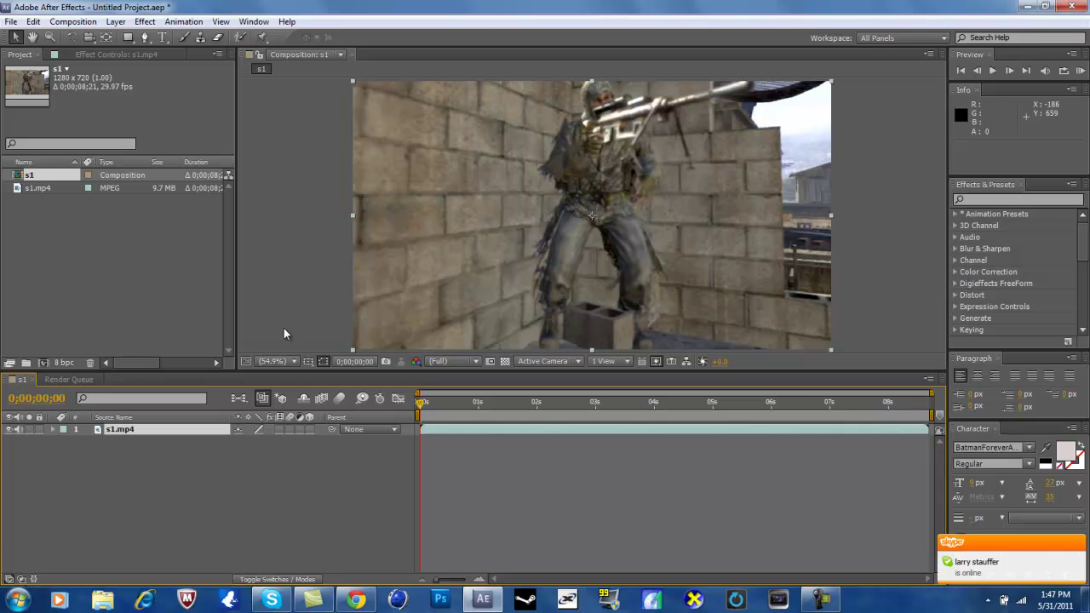
Draw a paragraph text box over the wall beside the soldier's legs and set the font size to 15 px
click(162, 37)
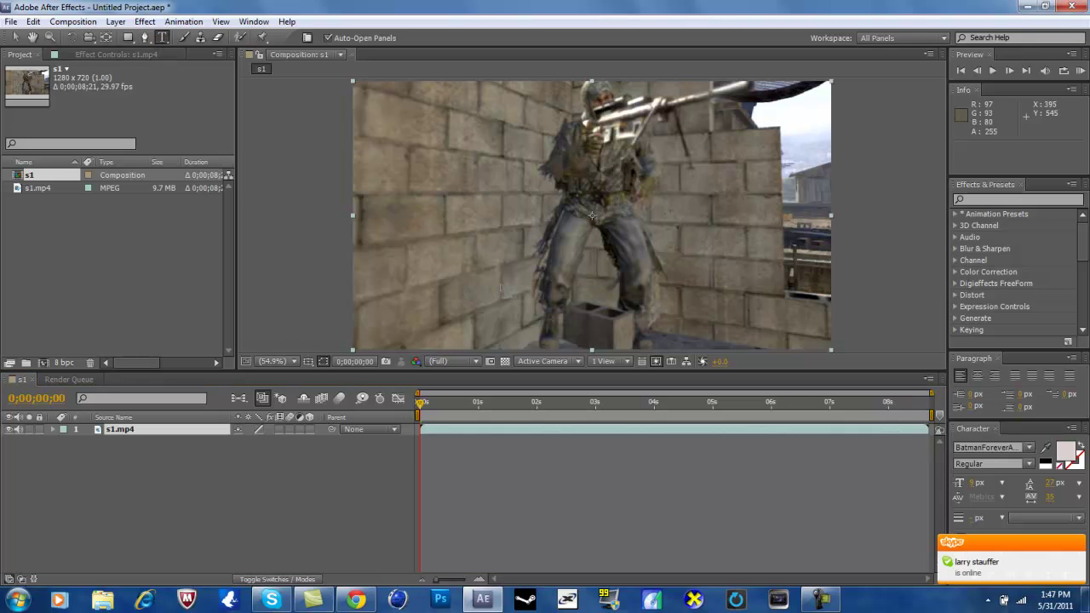
drag(452, 222, 564, 303)
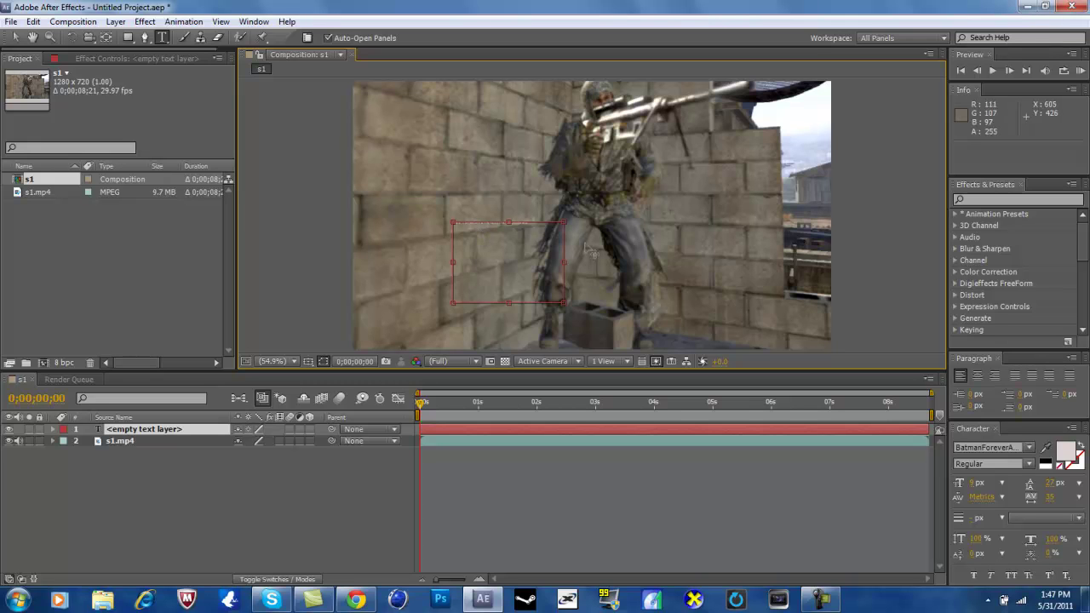
drag(509, 224, 508, 213)
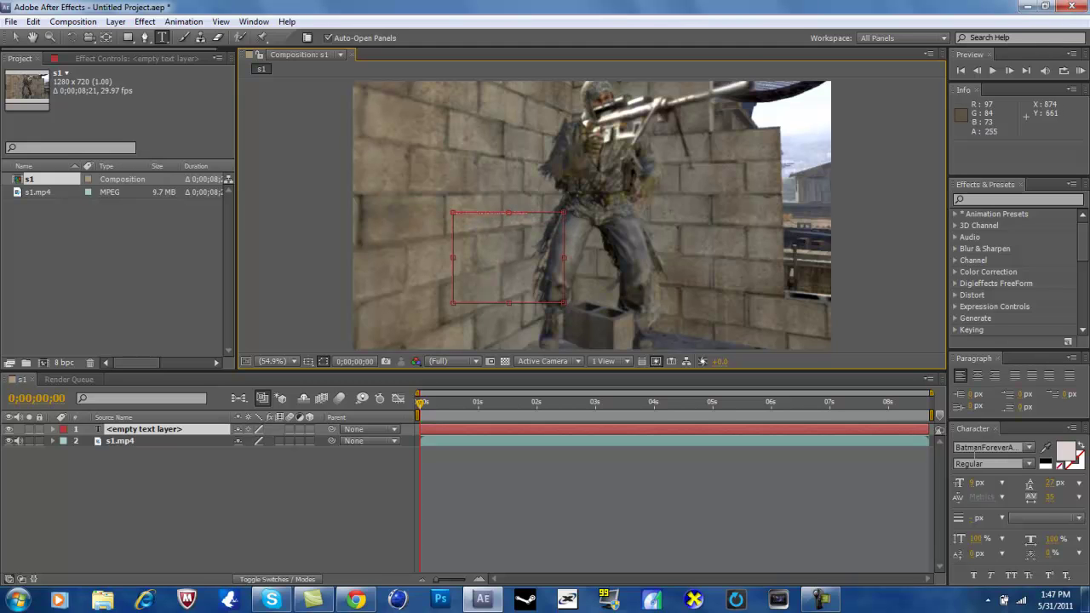
drag(978, 489, 983, 486)
Fill the text box with lines of random letters and adjust its upper and lower edges to fit the text
click(510, 252)
key(ctrl+v)
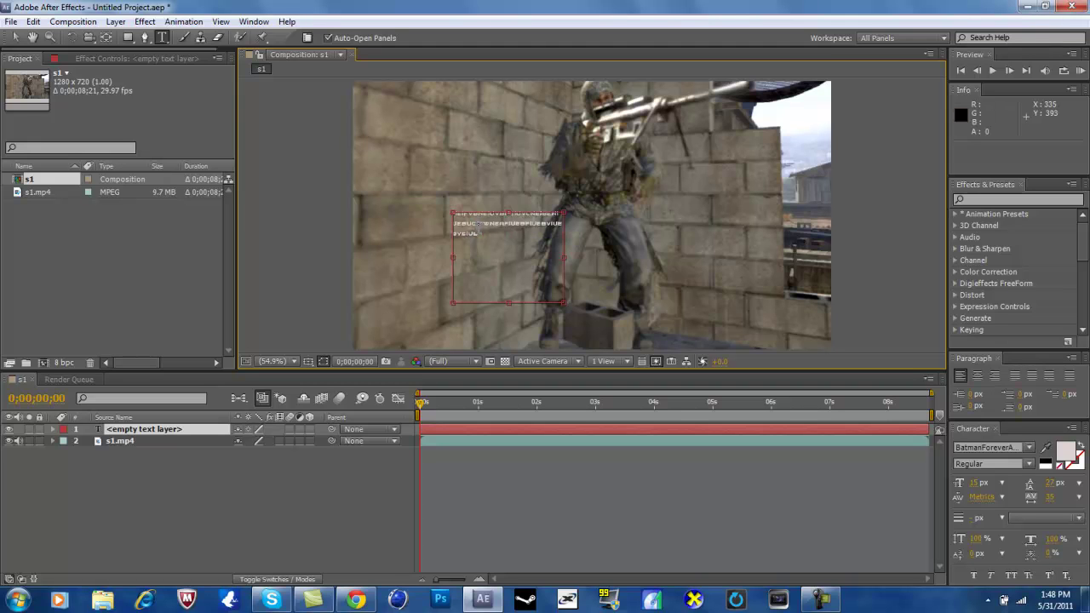
key(ctrl+v)
drag(460, 254, 408, 221)
click(473, 271)
drag(464, 262, 444, 208)
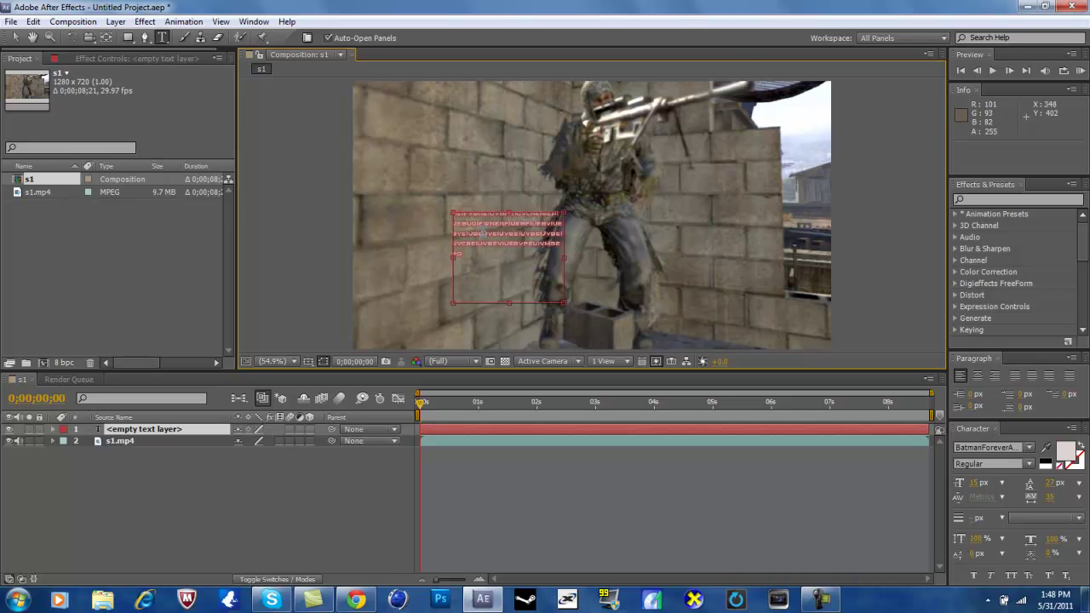
click(522, 298)
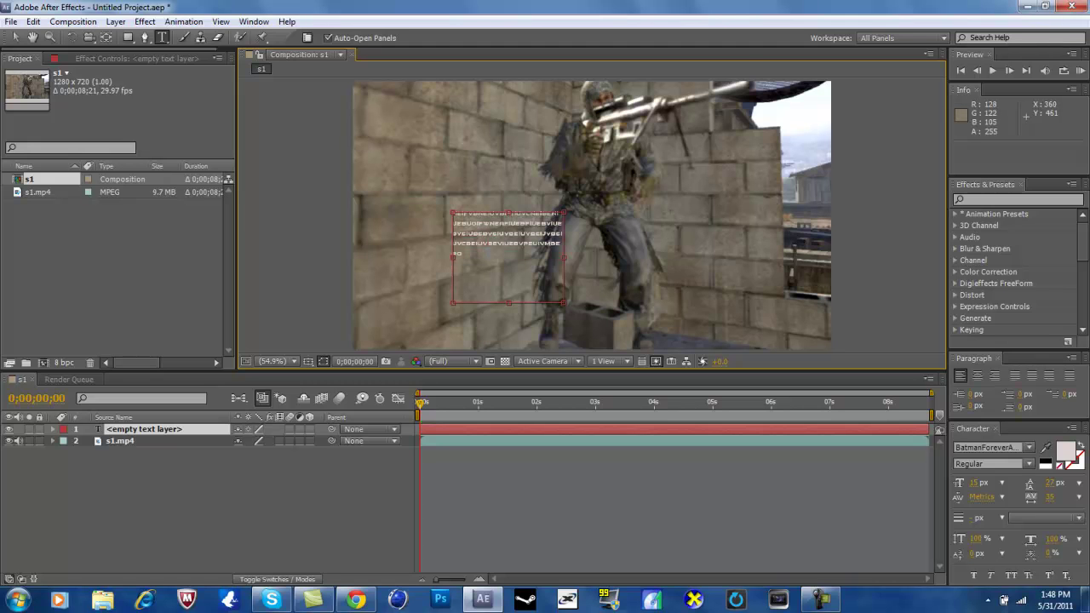
key(ctrl+v)
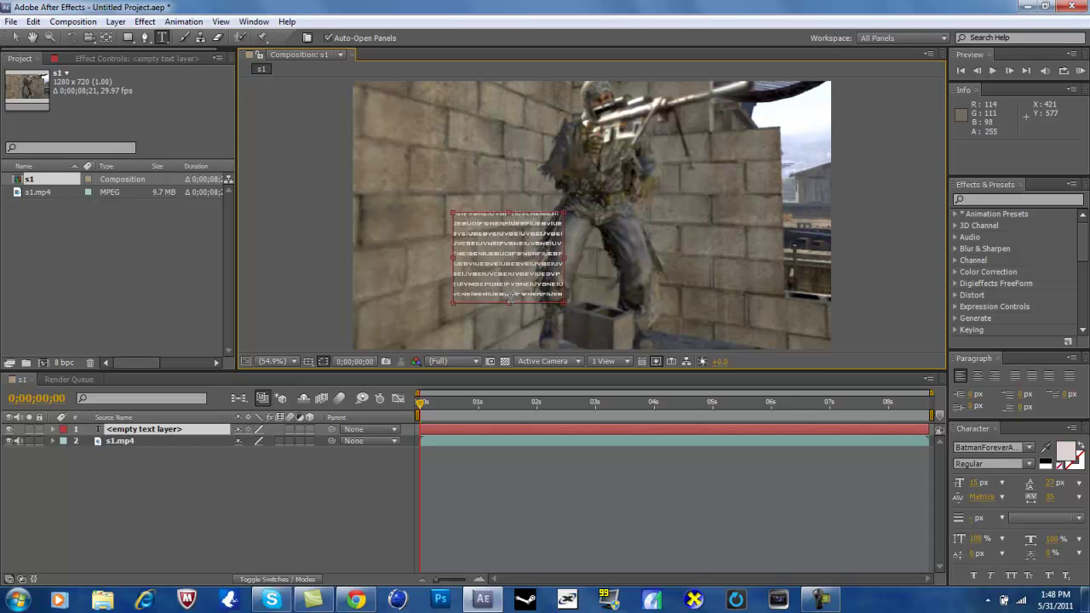
text(FUEBVIUEBVEIUBEBVEIUVBEIUVBEIJVBEIUVCBEIUVBEVIUEBVPEIUVMBEPOBEVIUEBVPEUIVMBEPO)
mouse_move(512, 173)
mouse_down()
mouse_move(519, 142)
mouse_move(519, 173)
mouse_up()
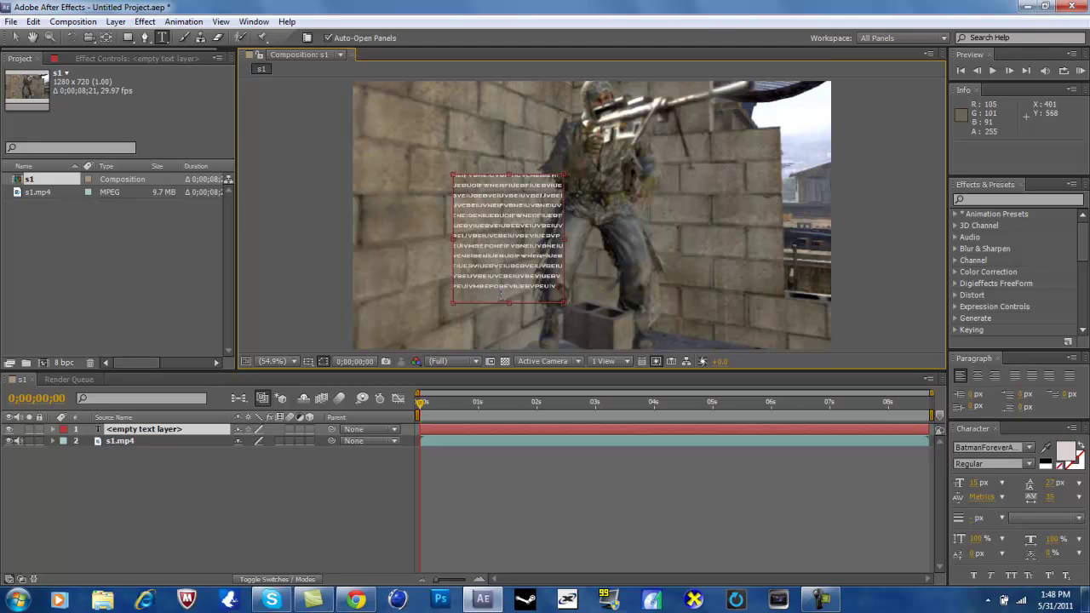
drag(509, 302, 508, 294)
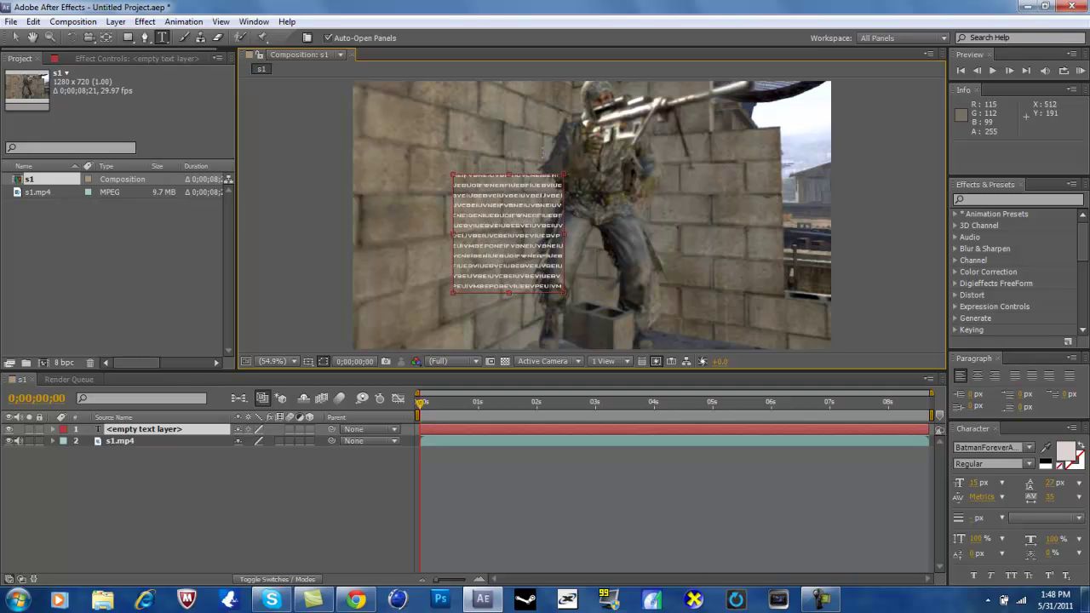
Scale the random-letter text block down and place it at about 398, 500 beside the soldier's legs
click(16, 37)
drag(536, 196, 502, 228)
drag(509, 281, 521, 249)
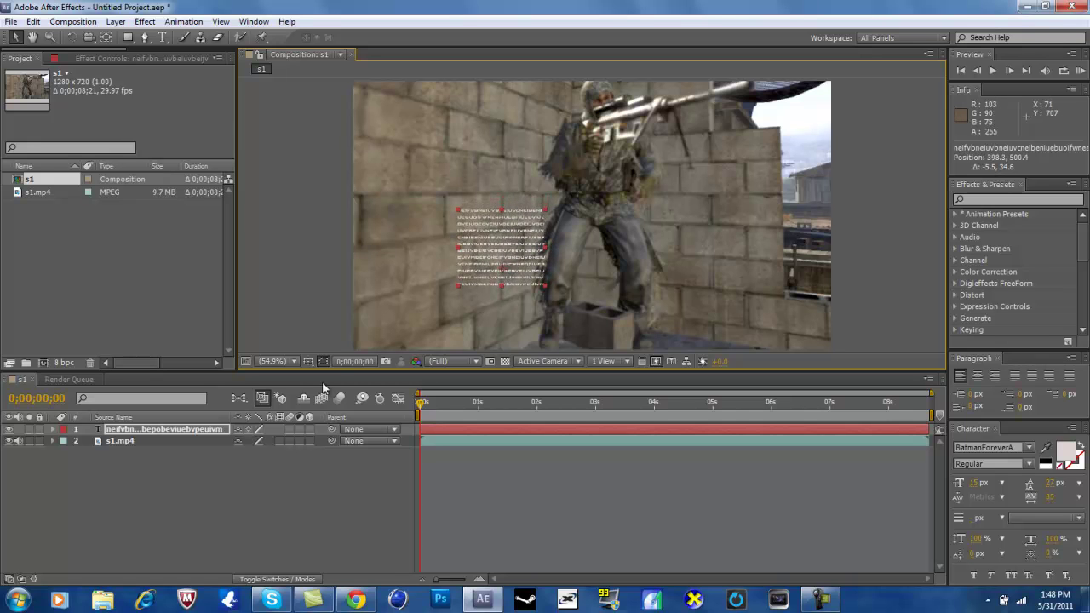
Apply the Fast Blur effect to the text layer with Blurriness set to 1.0
click(1001, 199)
text(fast blur)
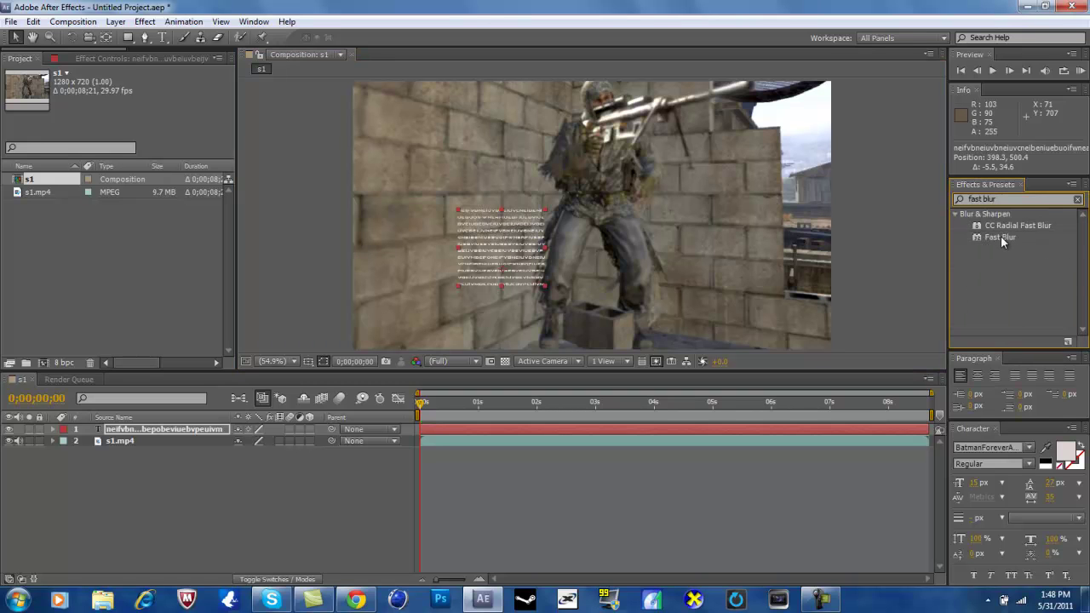
drag(1001, 236, 180, 427)
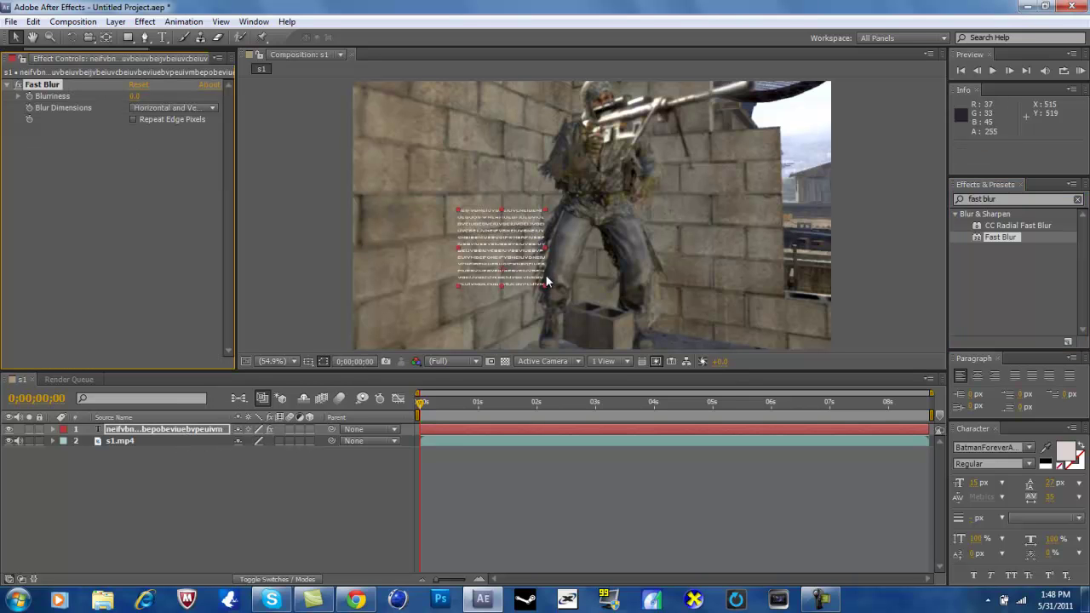
click(135, 96)
text(10)
key(Return)
Search the effects and presets for "decoder"
click(1078, 200)
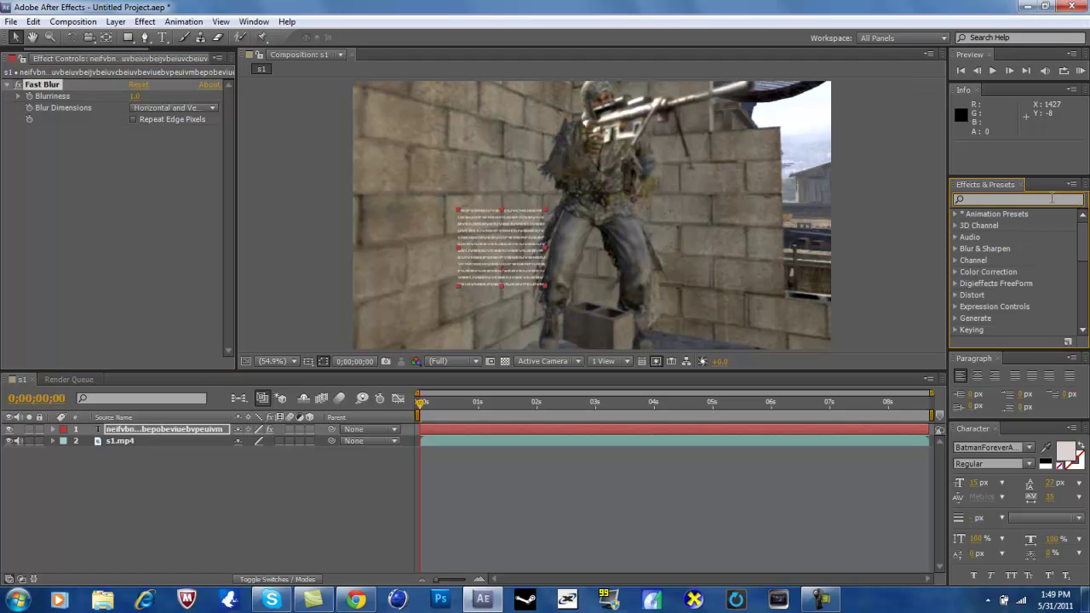
text(decoder)
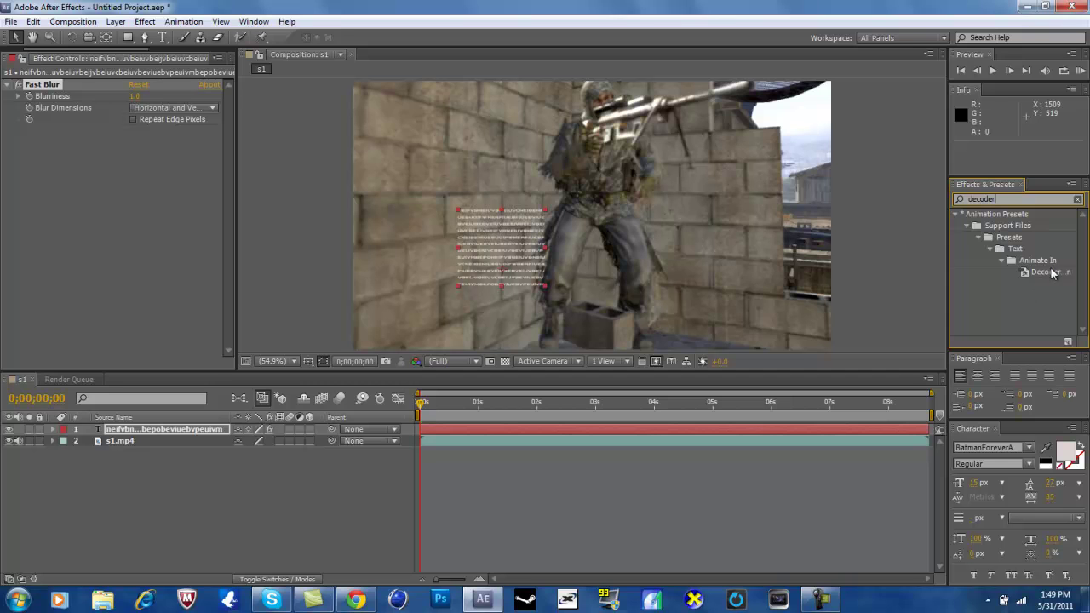
click(144, 22)
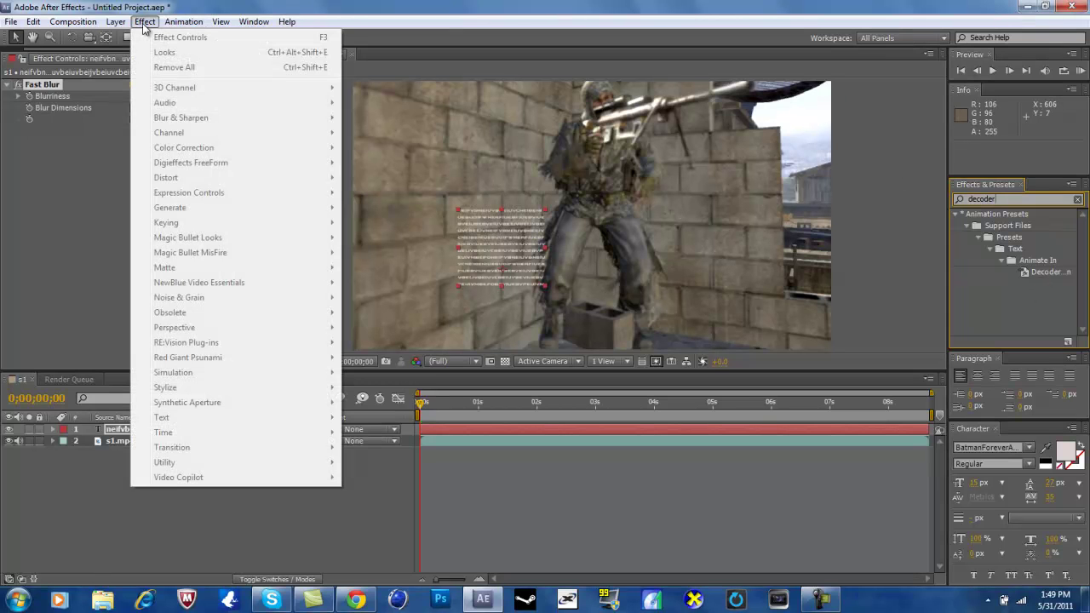
click(145, 23)
click(147, 22)
mouse_move(187, 23)
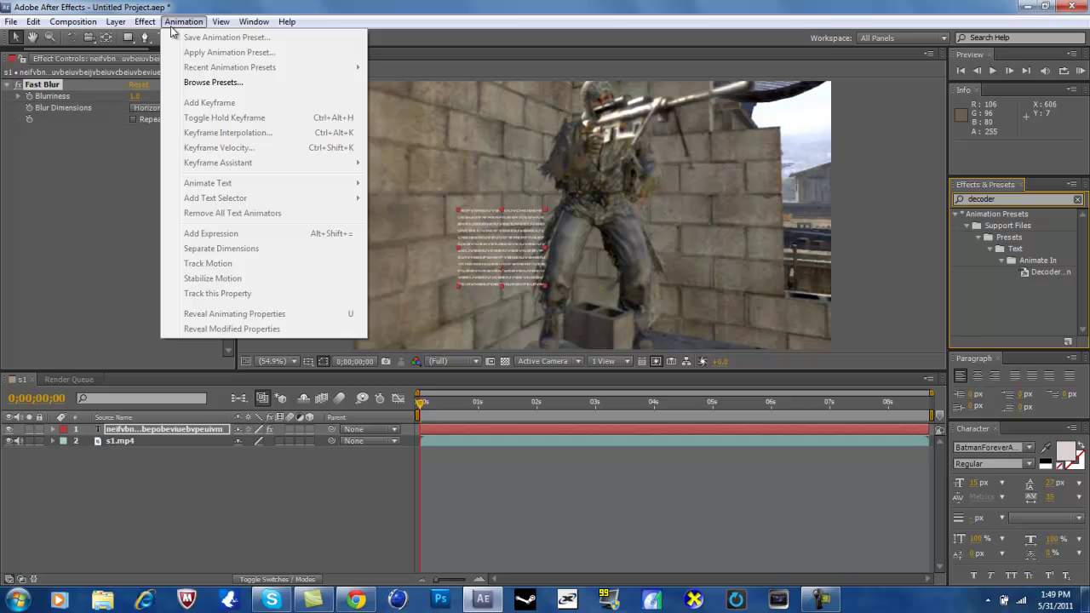
click(145, 22)
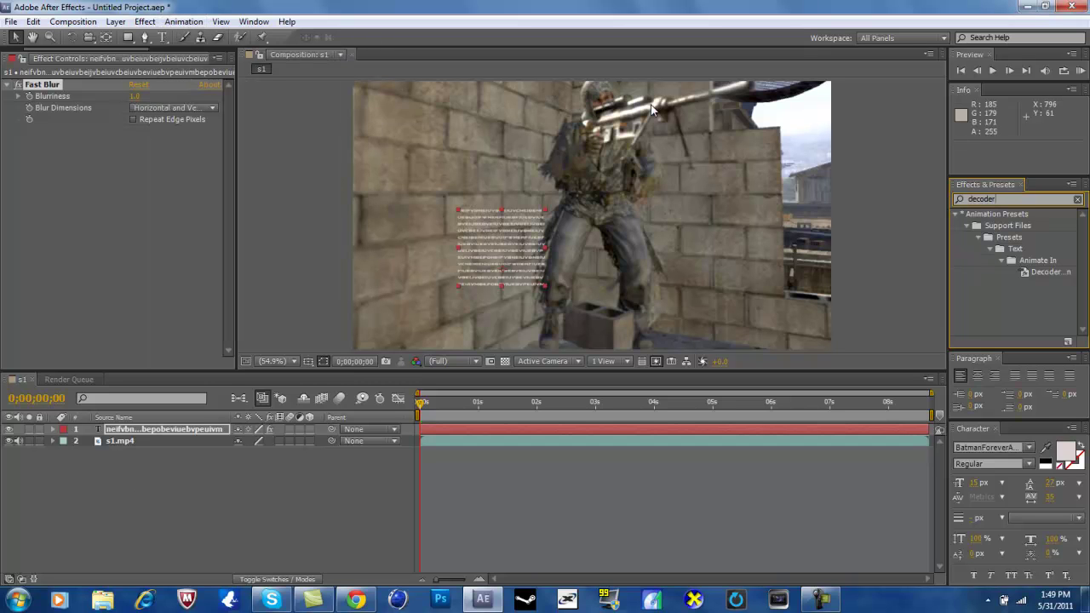
click(146, 21)
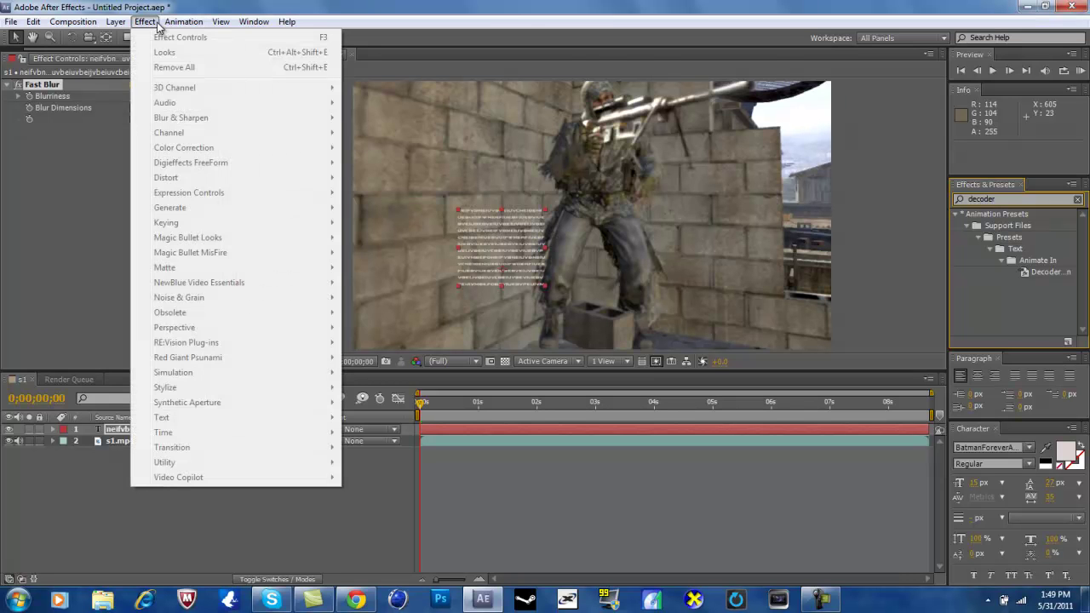
click(156, 23)
Close the Info panel and check the list of available panels
click(265, 25)
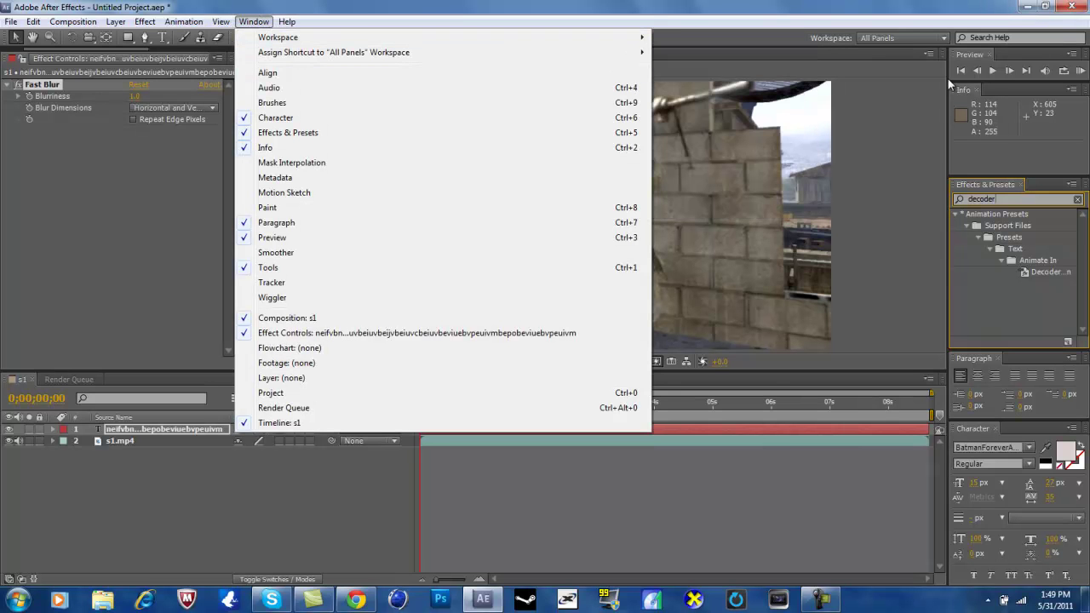
click(977, 88)
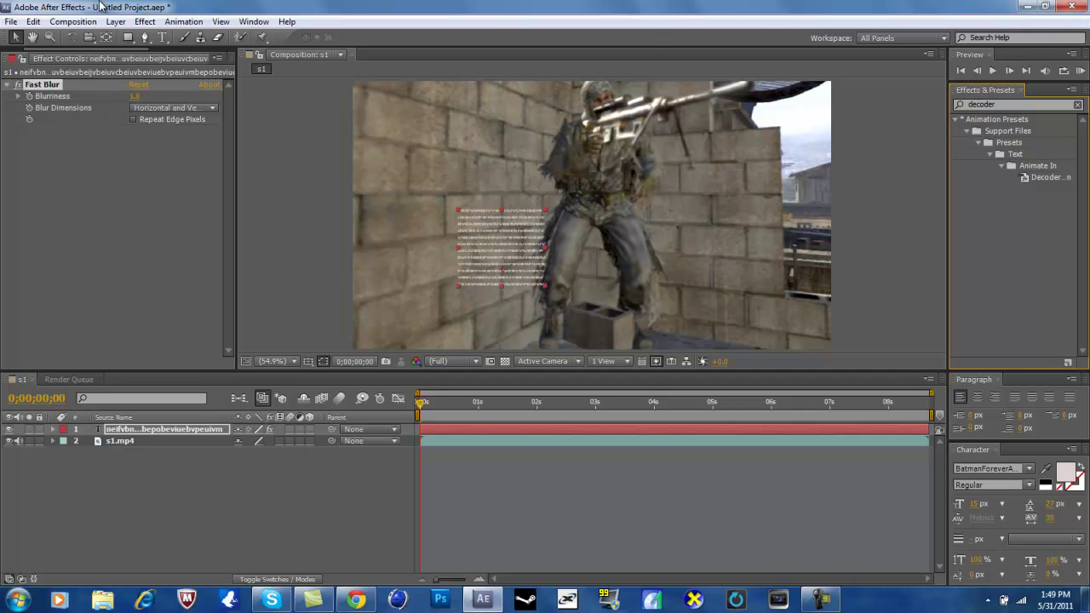
click(247, 23)
mouse_move(341, 37)
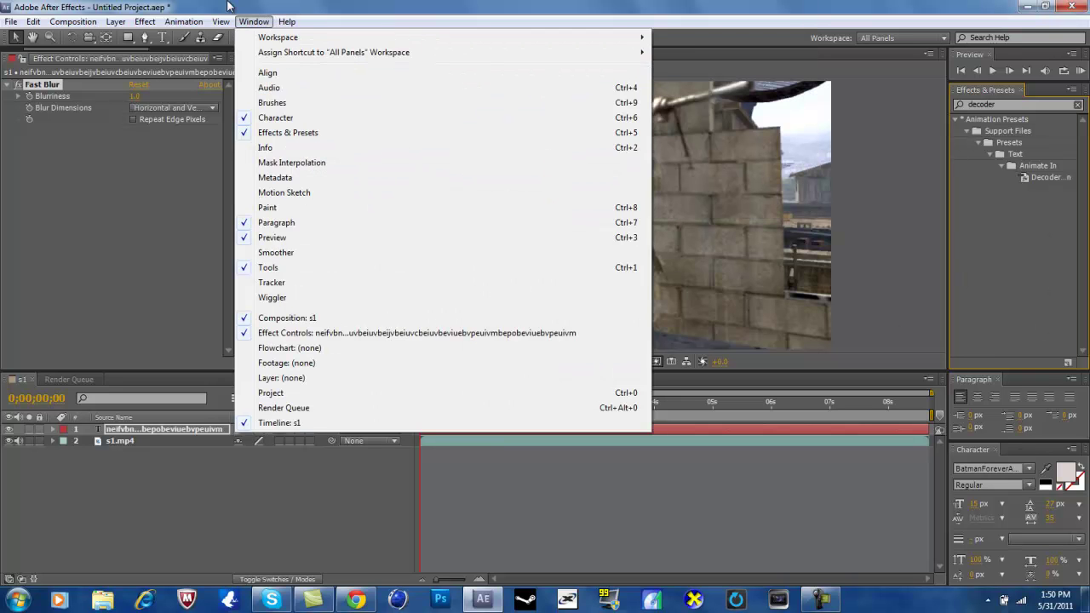
click(253, 21)
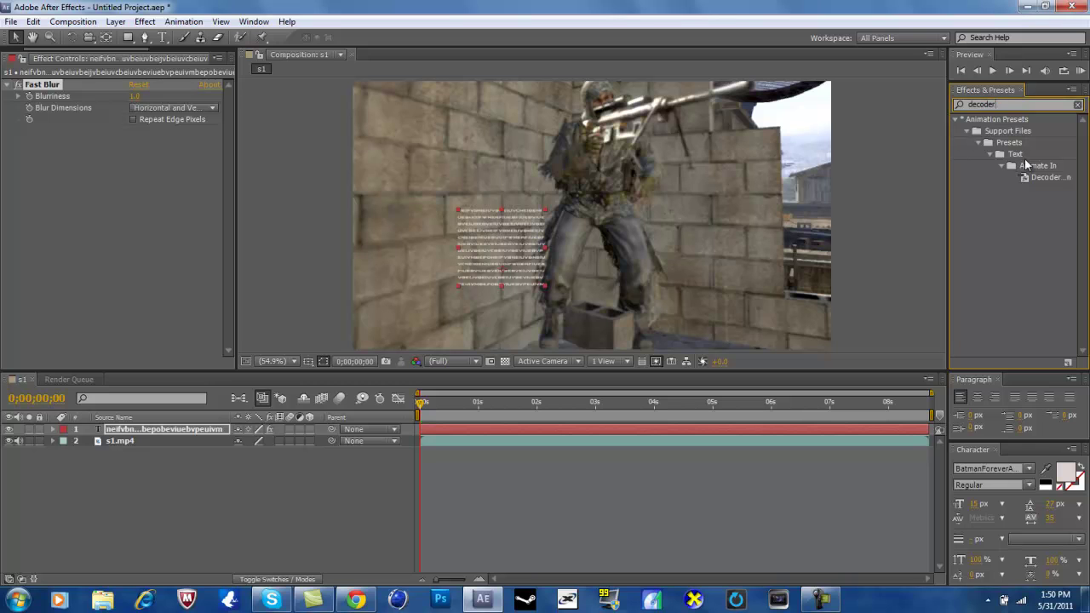
Apply the Decoder preset from the Animate In text presets to the text layer and preview the animation up to 0;00;03;25
drag(1057, 177, 138, 430)
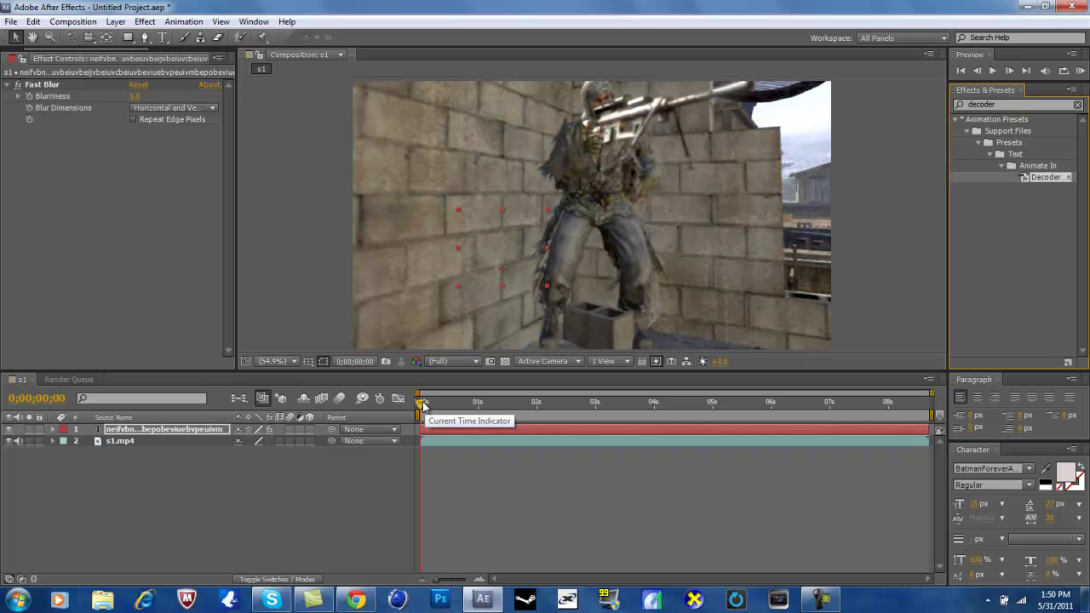
drag(423, 404, 511, 403)
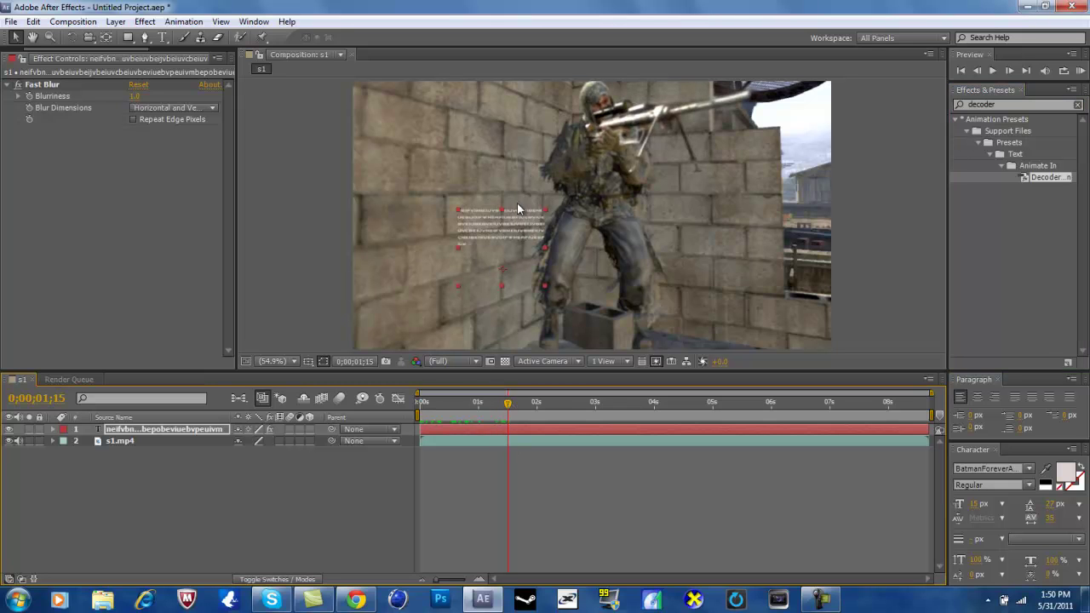
drag(511, 406, 646, 413)
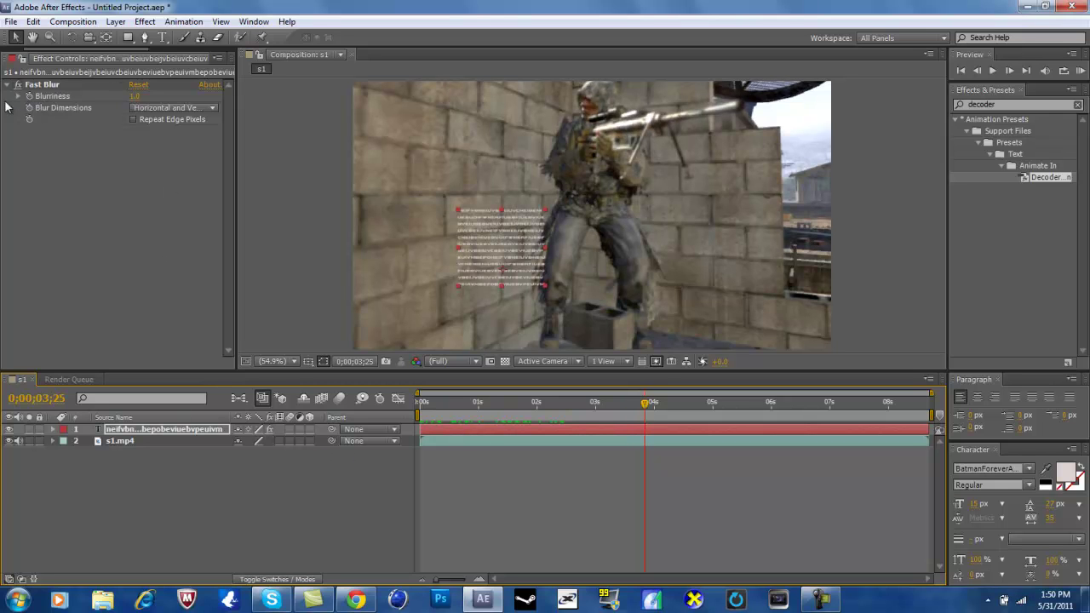
Examine the text layer's Animator 1 properties, collapse the layer and scrub the current time back to 0;00;02;01
click(53, 430)
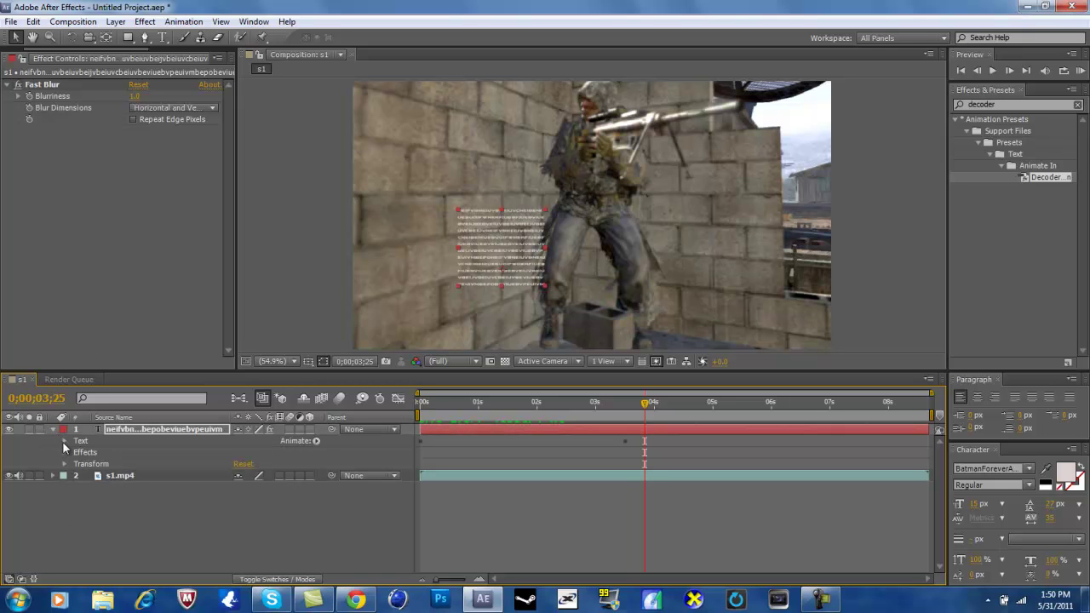
click(64, 441)
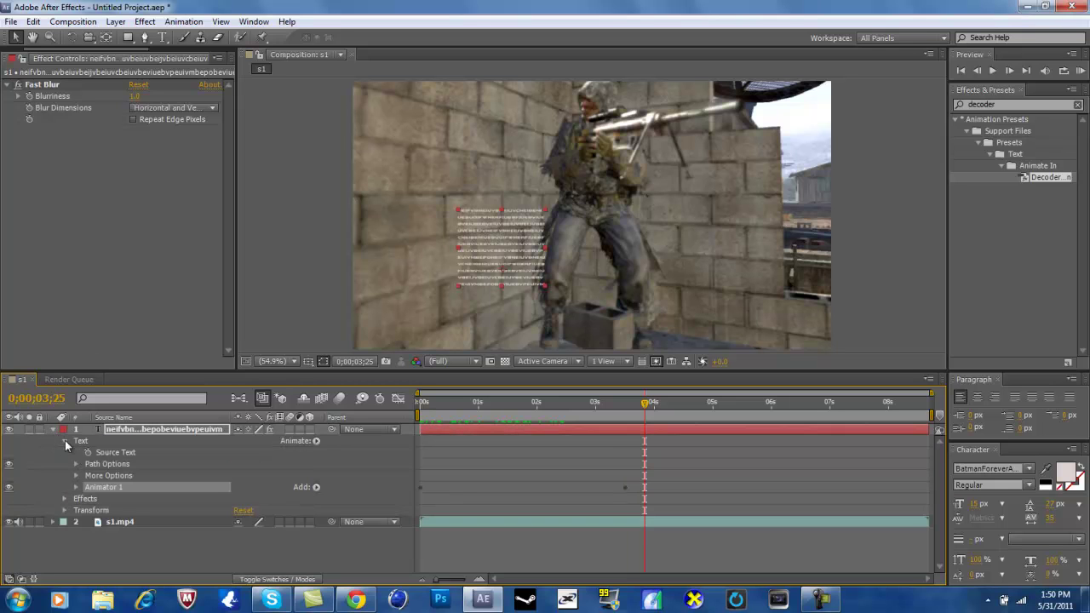
click(77, 486)
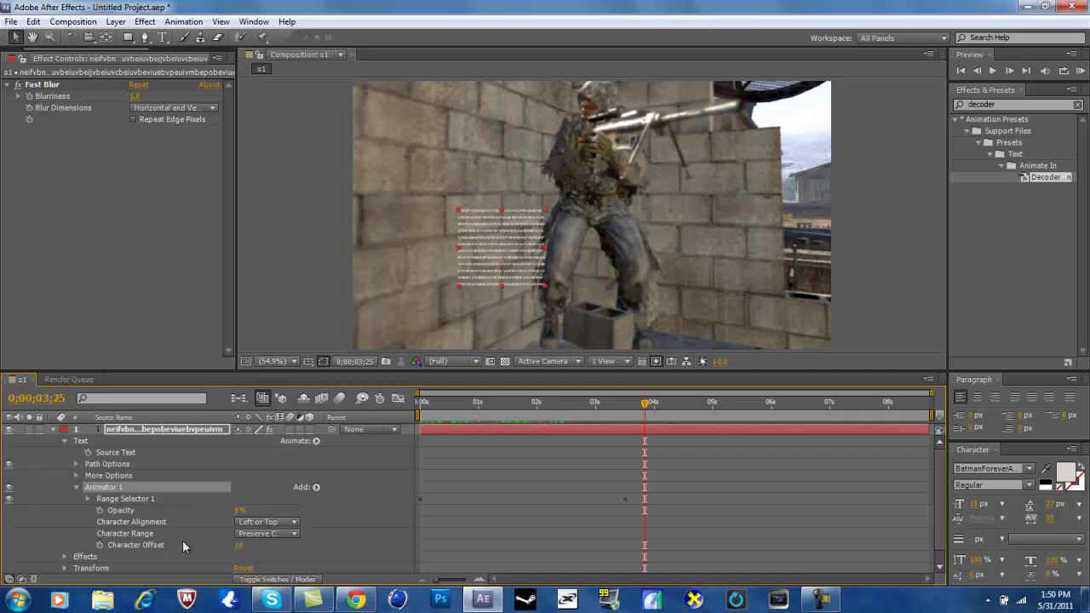
click(53, 430)
drag(645, 404, 539, 412)
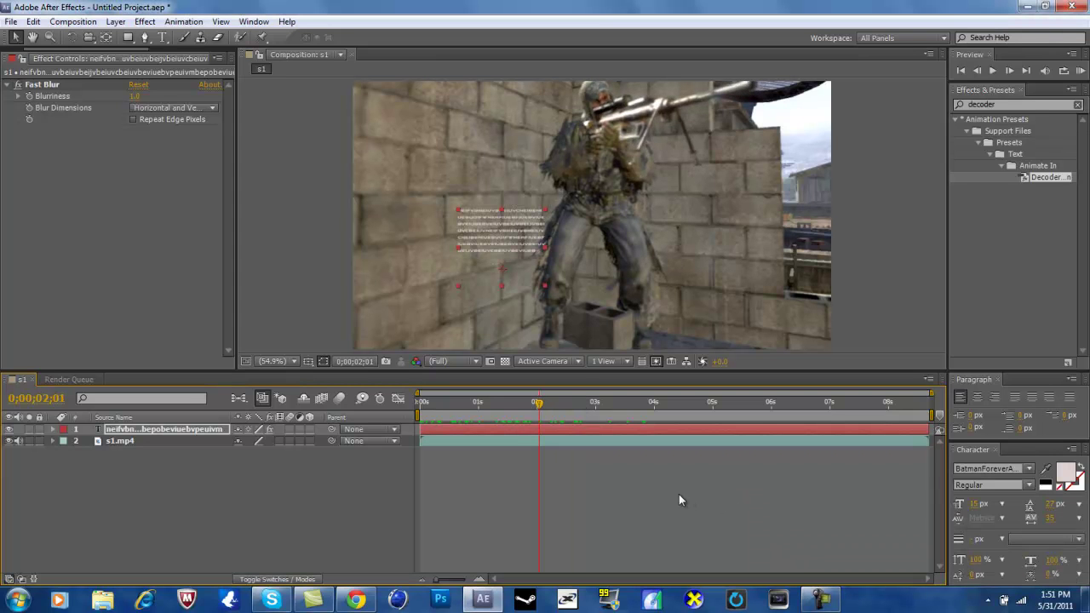
Move the current time to 0;00;05;20, collapse the Fast Blur settings and slightly narrow the effect controls area
drag(539, 402, 757, 415)
click(11, 86)
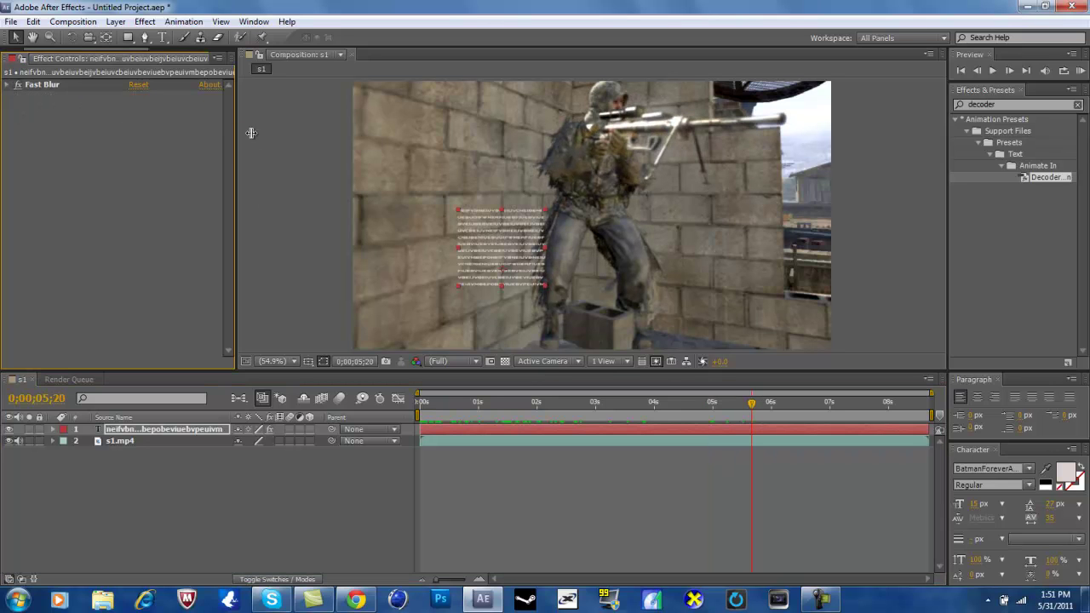
mouse_move(238, 129)
mouse_down()
mouse_move(306, 131)
mouse_move(224, 130)
mouse_up()
Select the s1.mp4 layer, bring the project contents into view and clear the effects and presets search
click(128, 440)
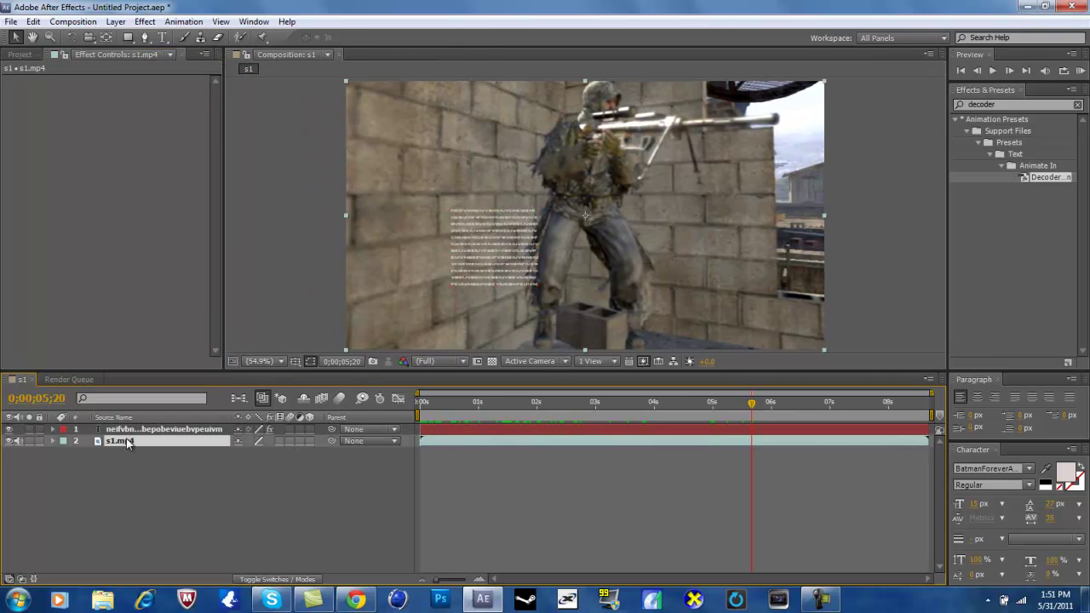
click(126, 429)
click(121, 441)
click(32, 55)
click(72, 52)
click(21, 54)
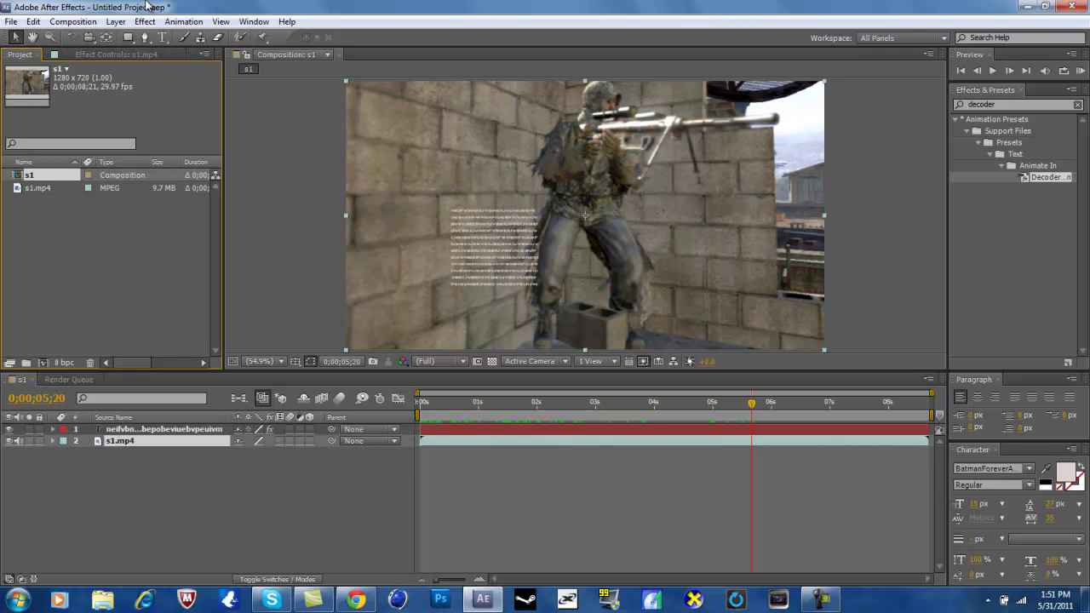
click(1078, 105)
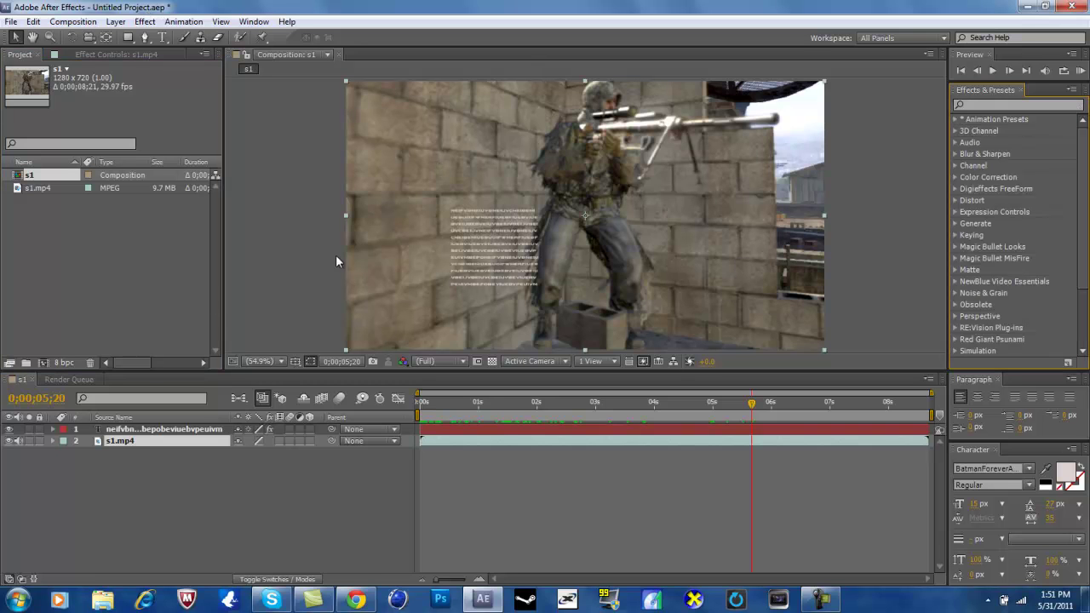
Create a black 1280 × 720 px solid layer above the text layer
click(142, 468)
key(ctrl+y)
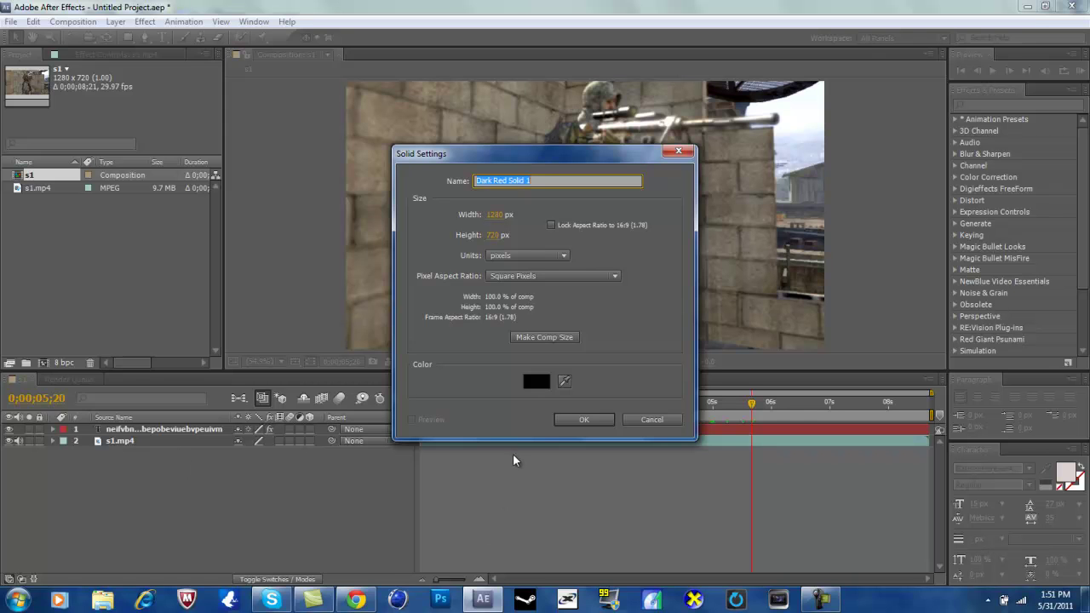
click(546, 384)
click(687, 217)
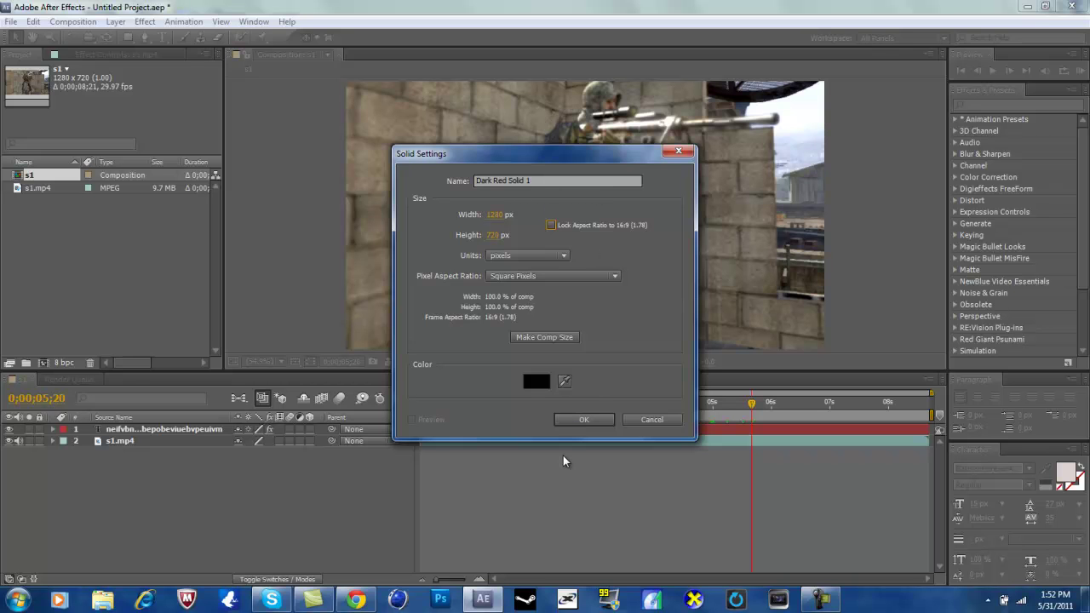
click(584, 419)
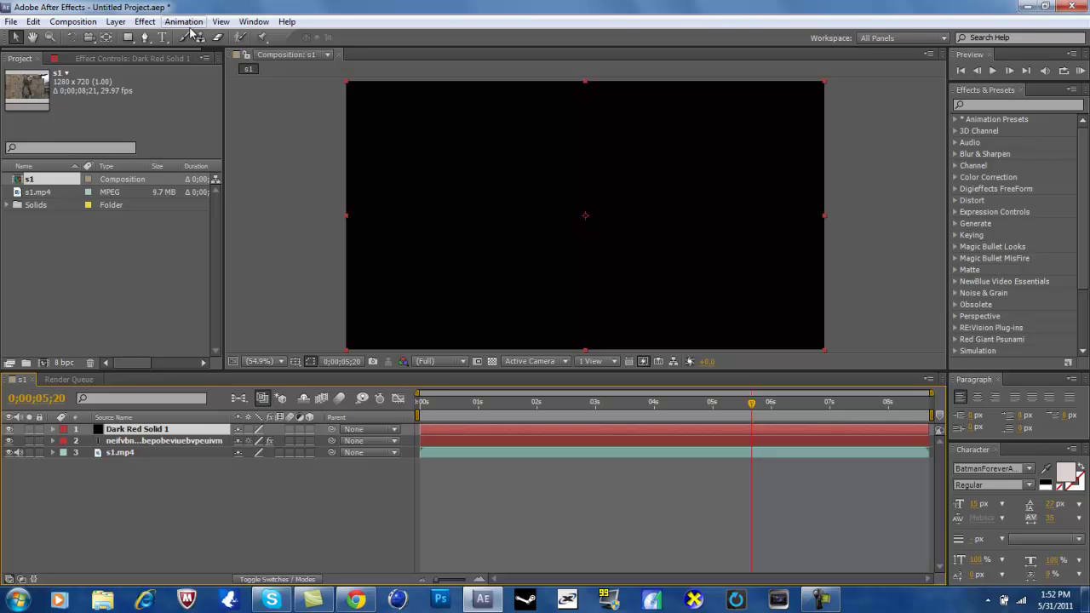
Apply the Optical Flares user preset "o" to the solid and look through the available effect categories
click(955, 119)
click(967, 143)
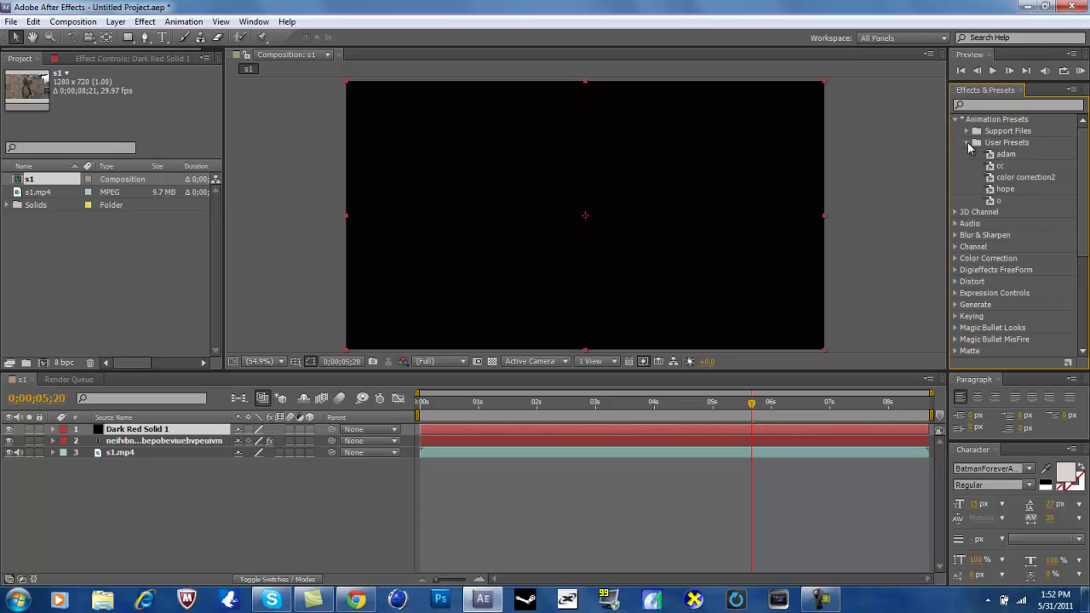
double_click(996, 202)
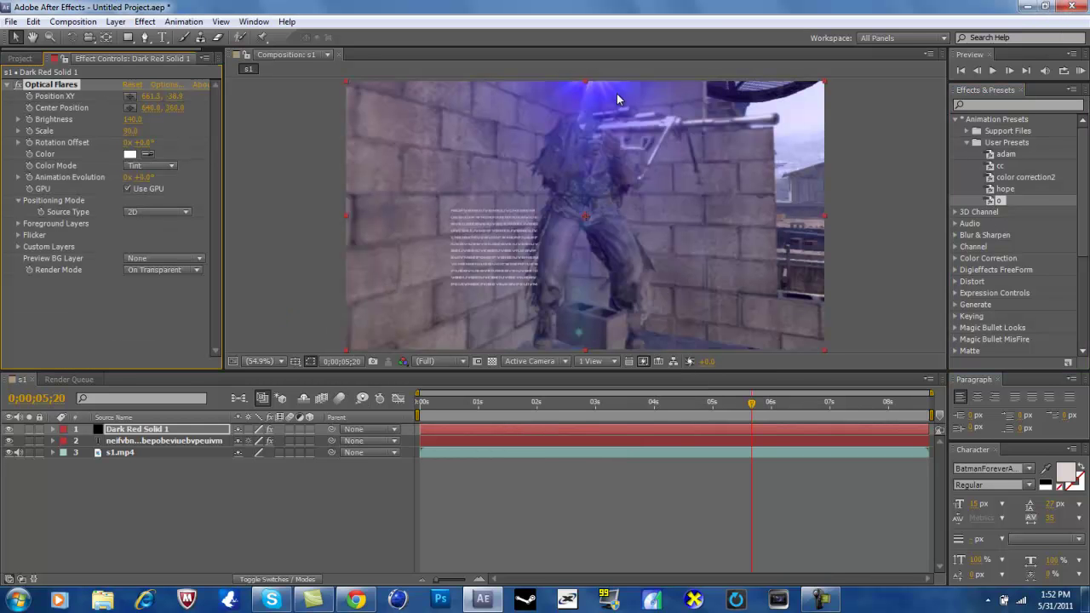
click(155, 23)
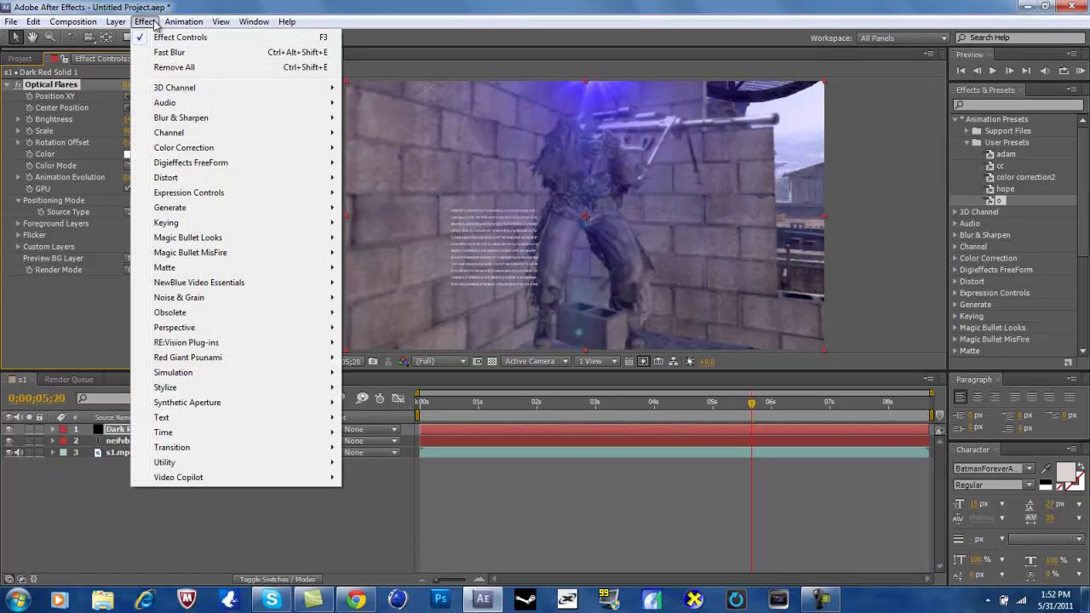
mouse_move(161, 228)
click(142, 23)
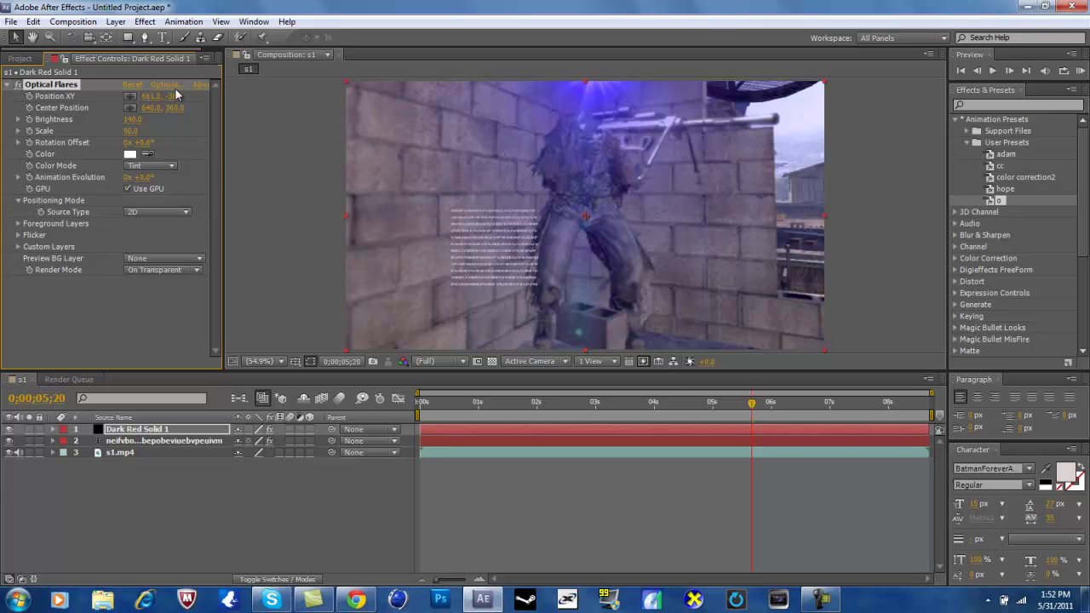
Set the Optical Flares Position XY to 802.3, -38.9 and the Center Position to 746.0, 372.0
click(154, 96)
text(688.3)
key(Return)
drag(173, 96, 244, 86)
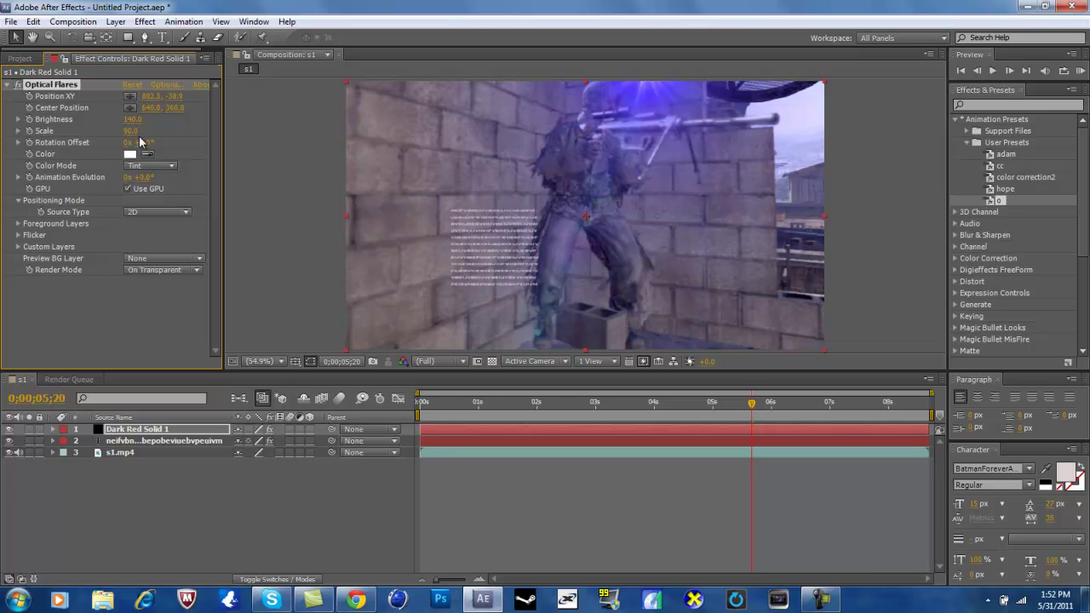
mouse_move(178, 112)
mouse_down()
mouse_move(190, 107)
mouse_move(182, 113)
mouse_up()
drag(156, 109, 233, 113)
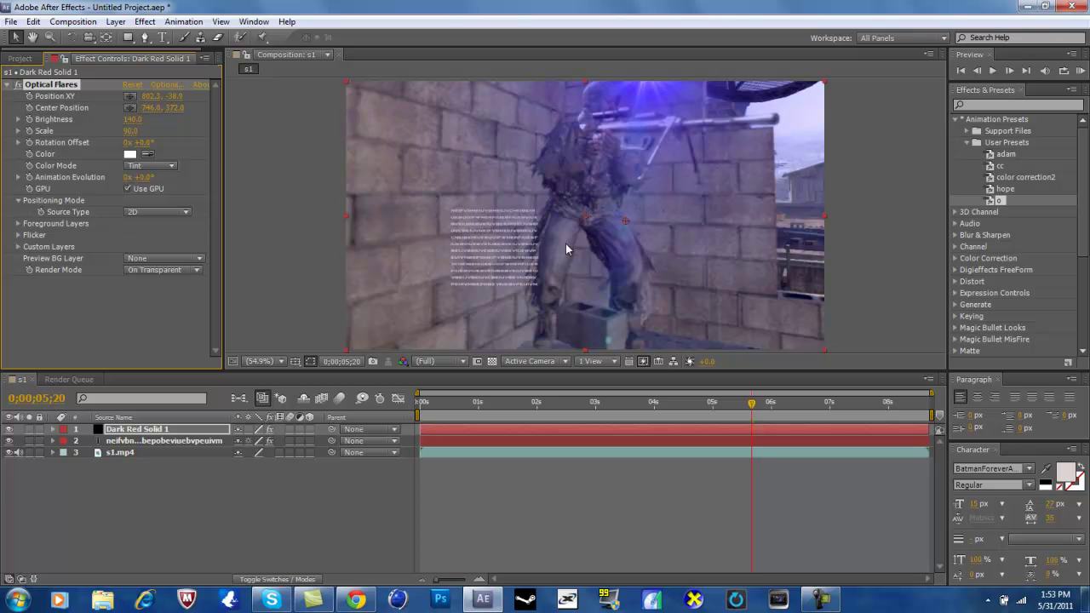
Try the flare's On Black render mode and switch it back to On Transparent
click(196, 270)
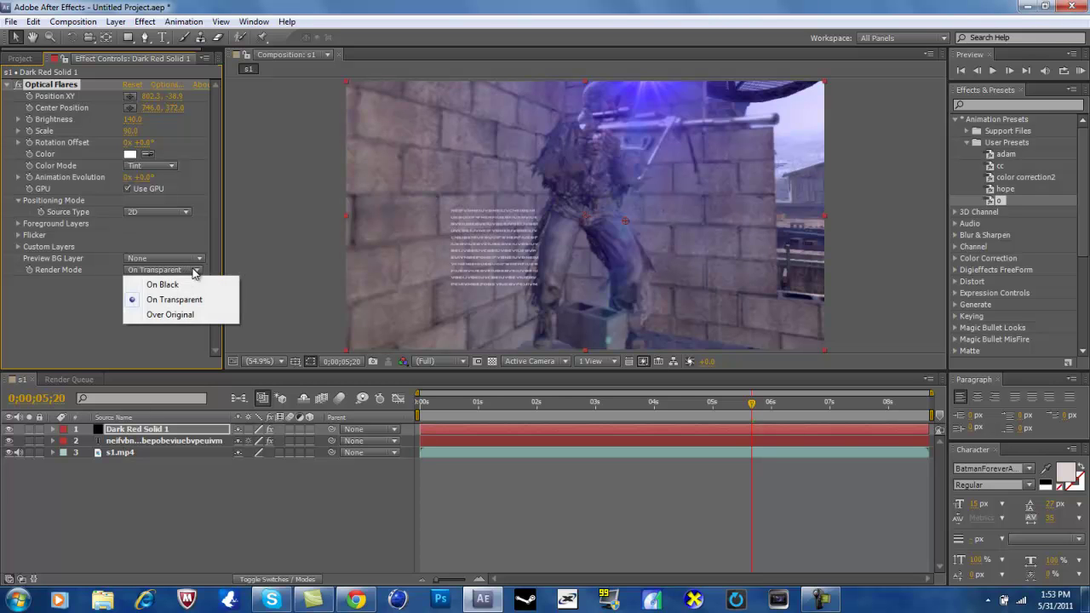
click(169, 286)
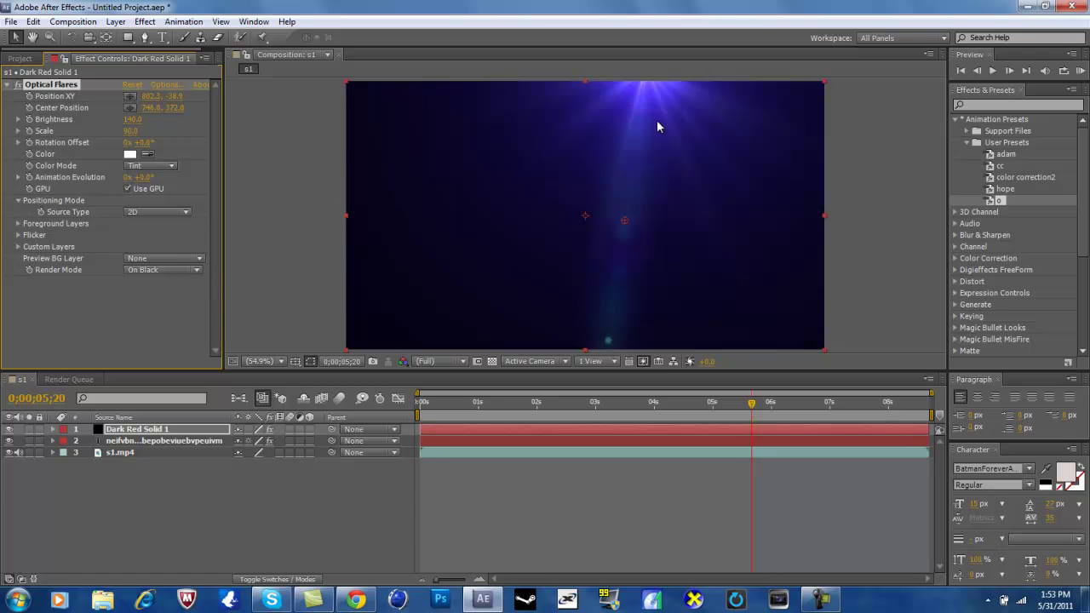
click(170, 269)
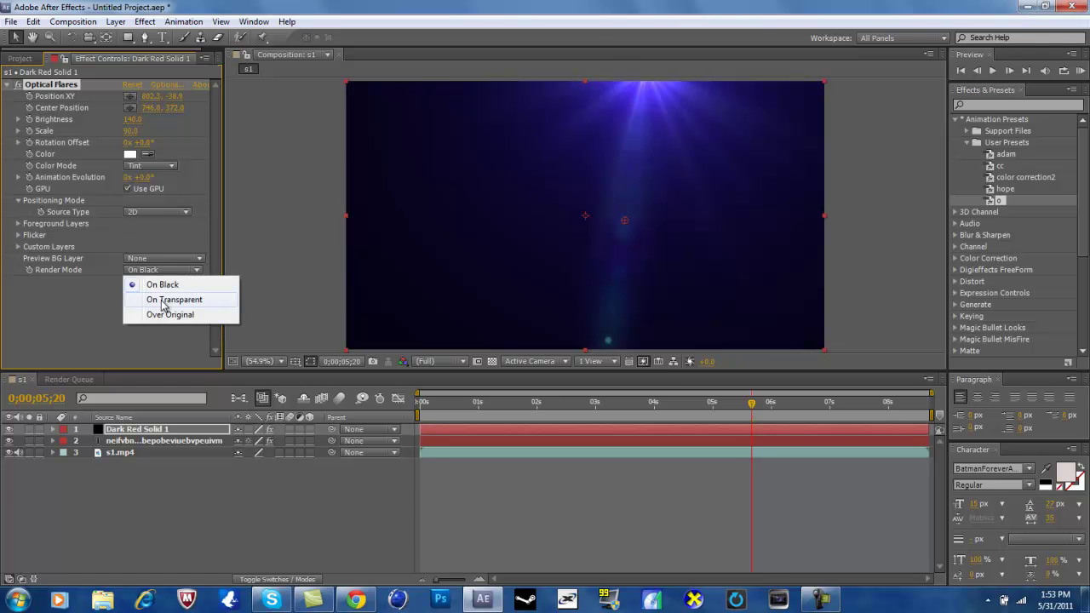
click(161, 300)
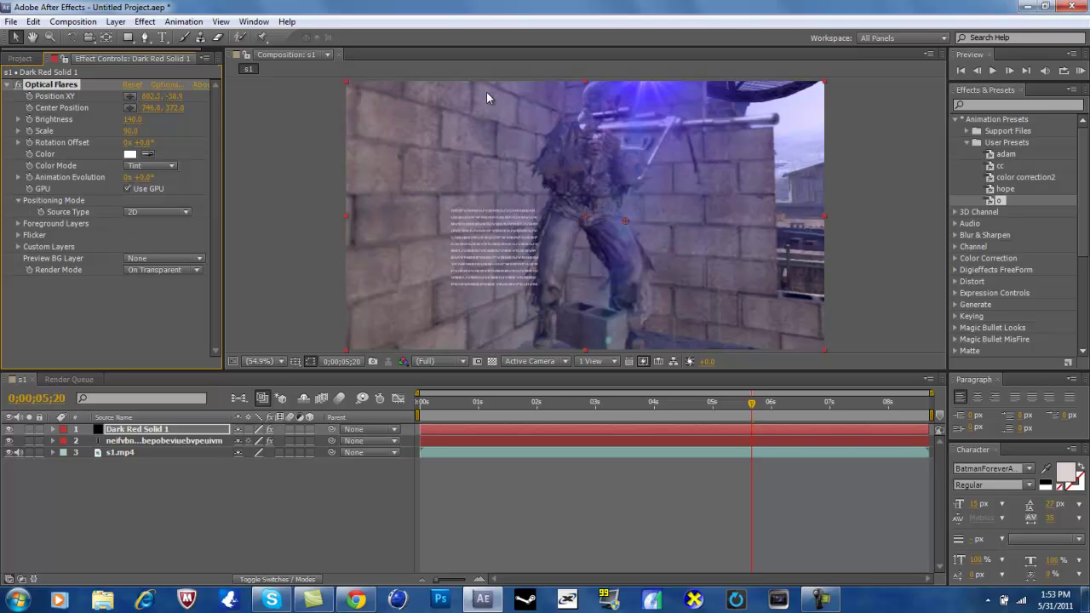
Examine the basic and custom lens objects in the Optical Flares options
click(167, 85)
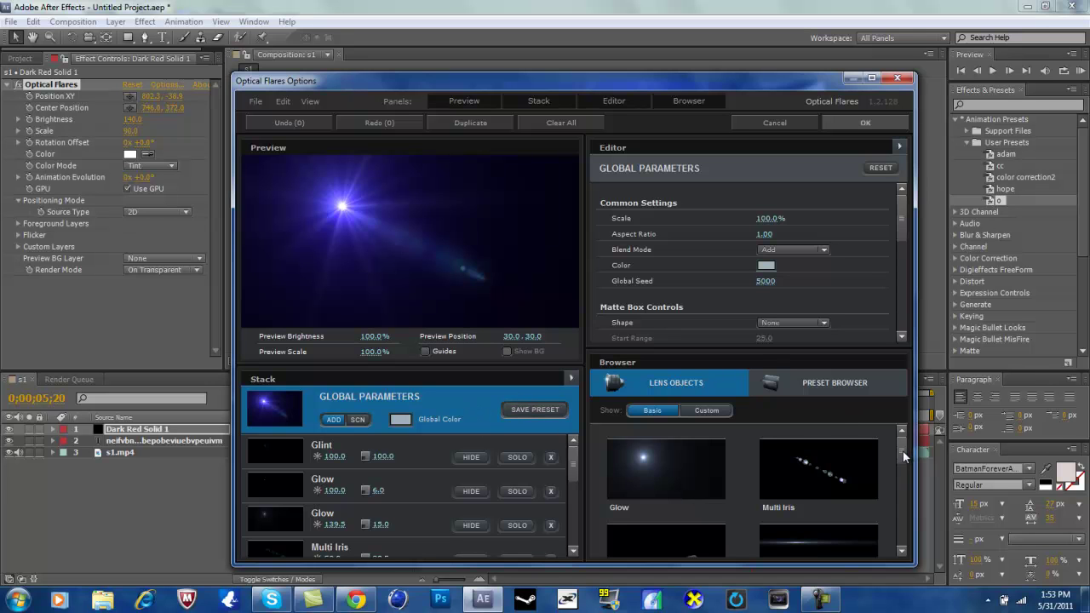
mouse_move(900, 448)
mouse_down()
mouse_move(900, 549)
mouse_move(911, 446)
mouse_up()
click(697, 410)
click(652, 411)
click(712, 411)
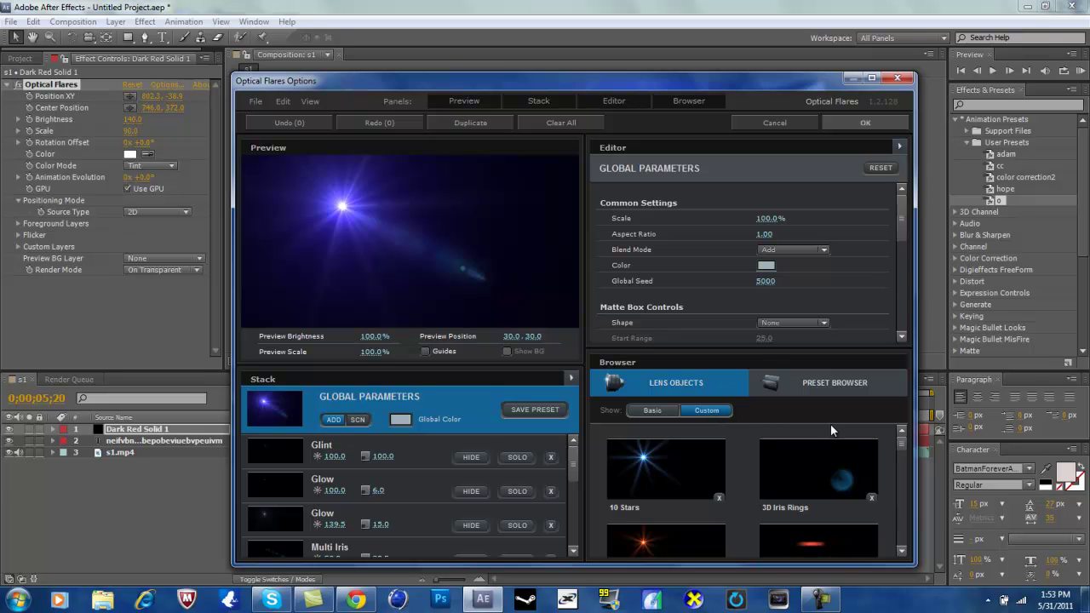
mouse_move(903, 443)
mouse_down()
mouse_move(903, 547)
mouse_move(884, 436)
mouse_up()
click(653, 412)
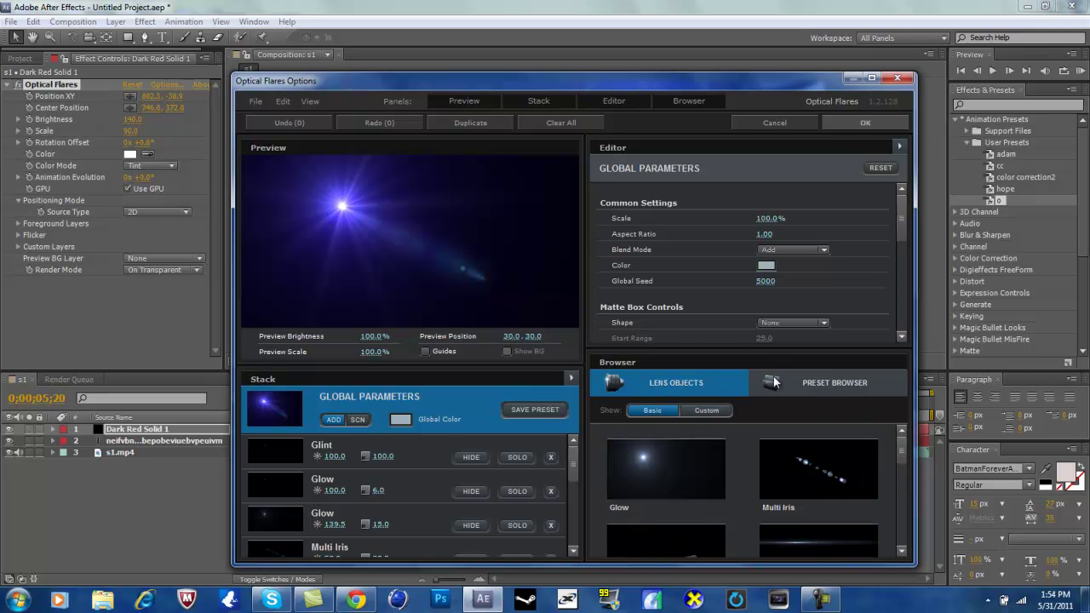
Examine the Optical Flares preset folders, return to the lens objects and accept the options
click(773, 387)
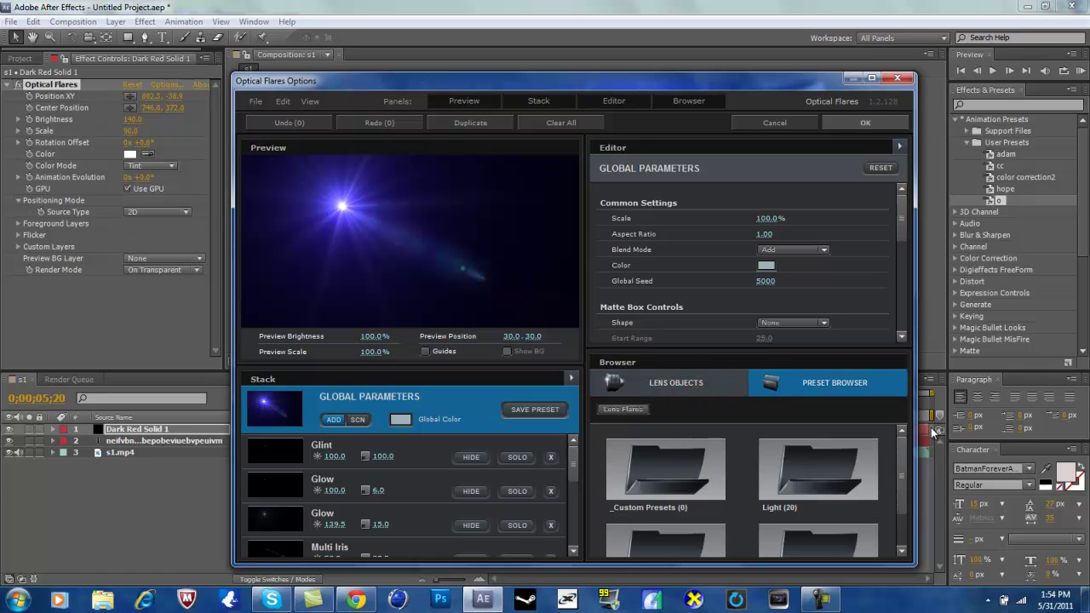
mouse_move(902, 462)
mouse_down()
mouse_move(896, 522)
mouse_move(900, 442)
mouse_move(889, 541)
mouse_move(908, 427)
mouse_up()
click(661, 546)
click(642, 394)
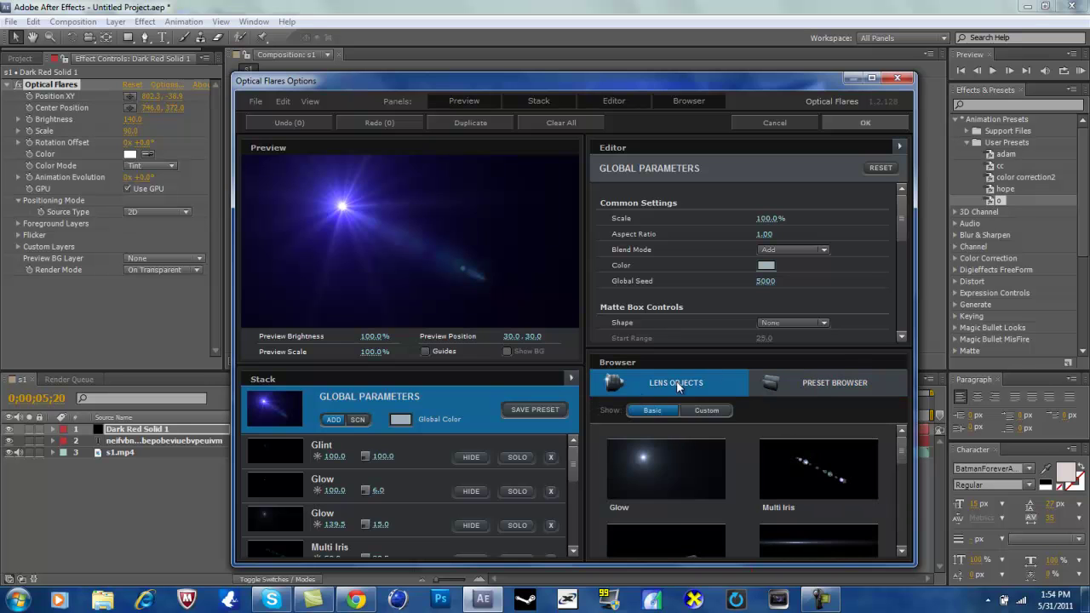
click(865, 122)
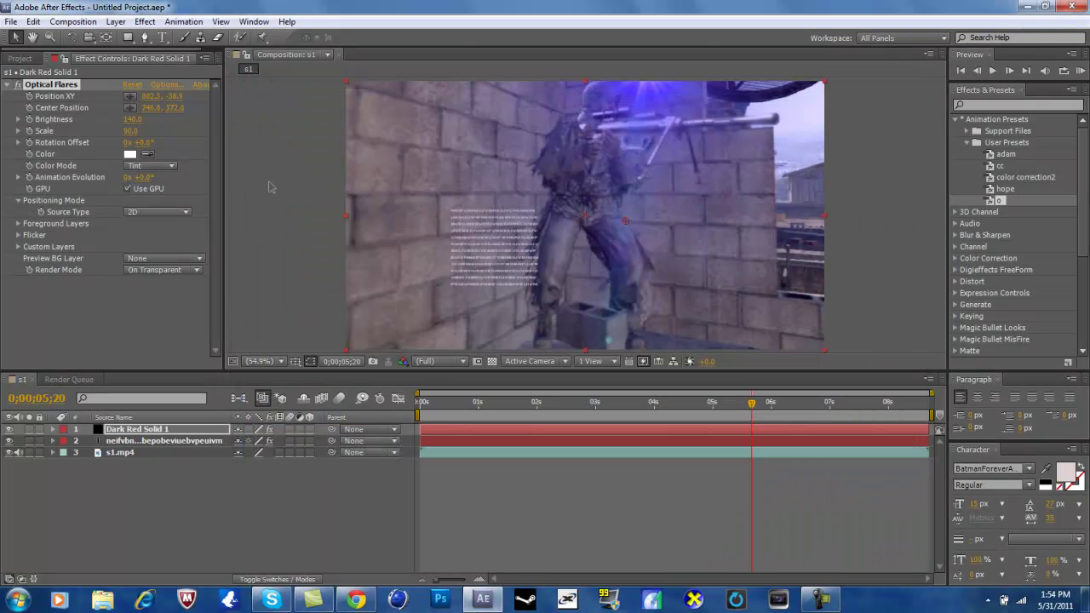
click(176, 270)
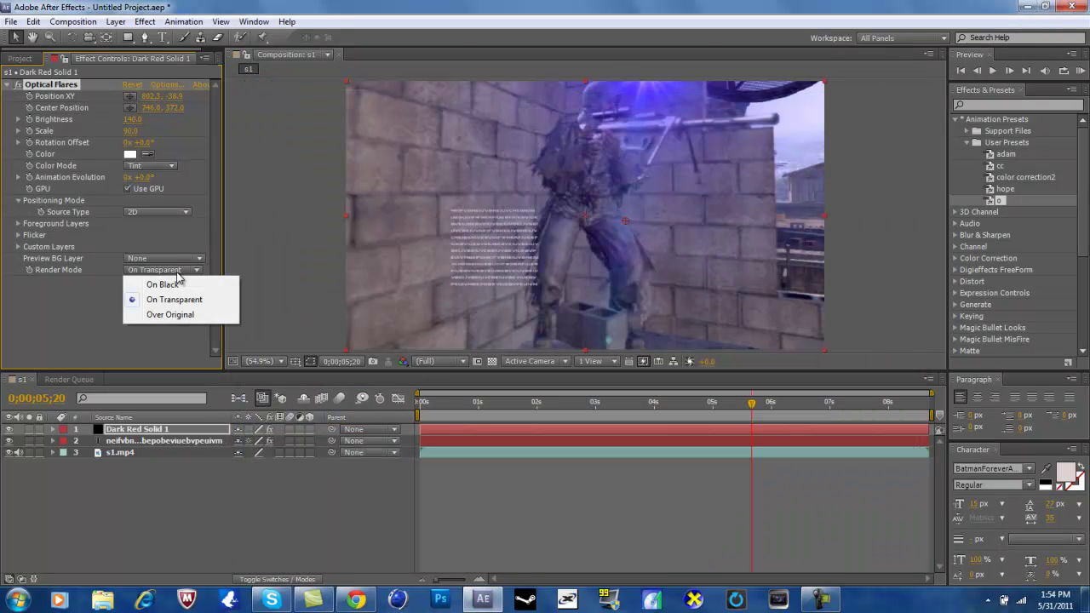
click(25, 323)
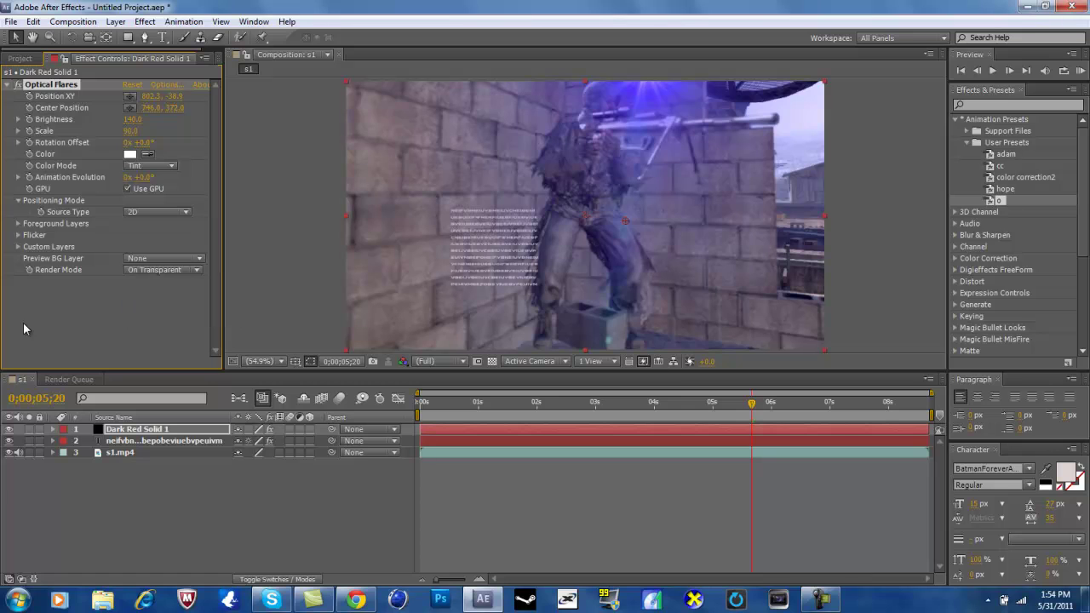
Collapse the animation presets list and apply the Magic Bullet Looks effect to the s1.mp4 layer
click(956, 119)
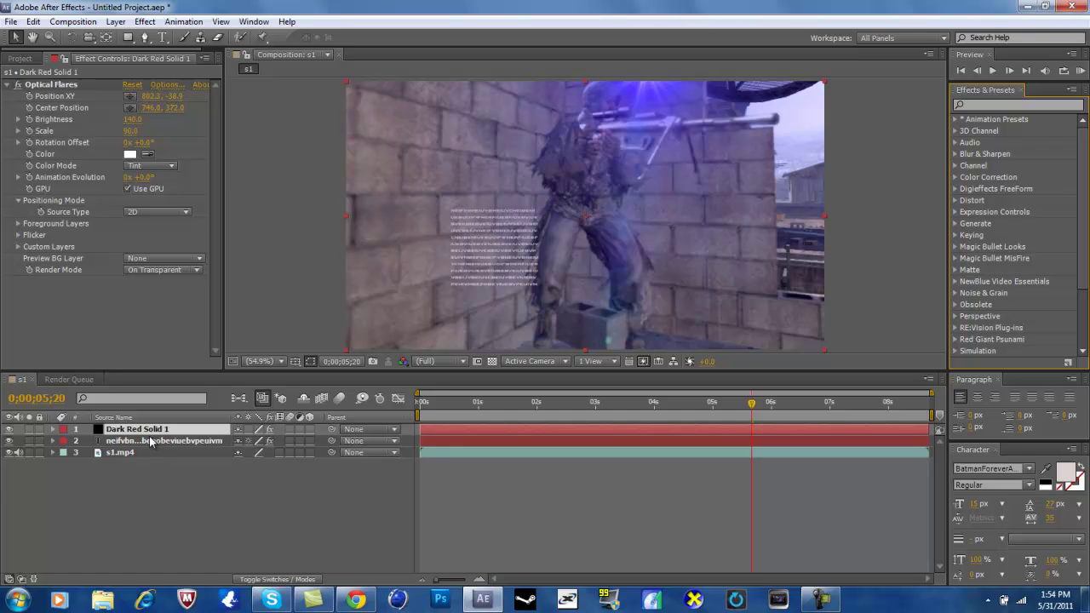
click(118, 454)
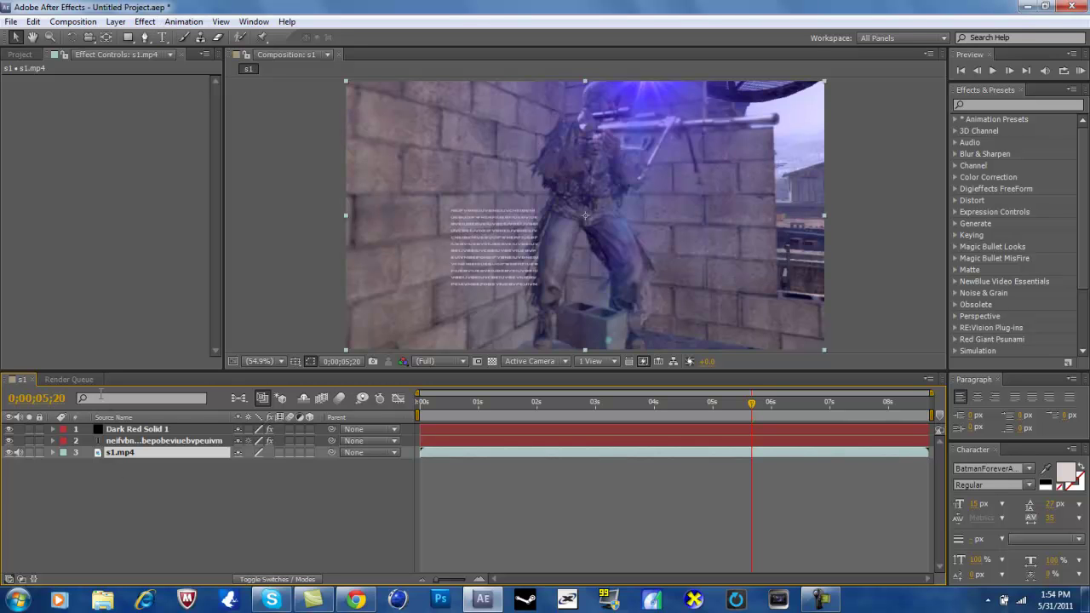
click(144, 21)
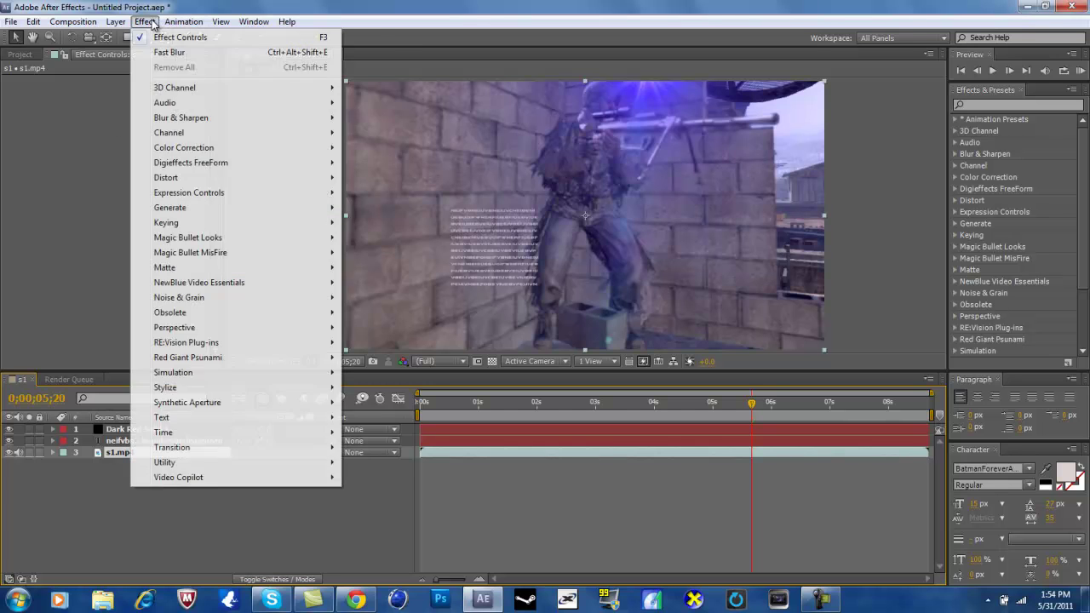
click(31, 55)
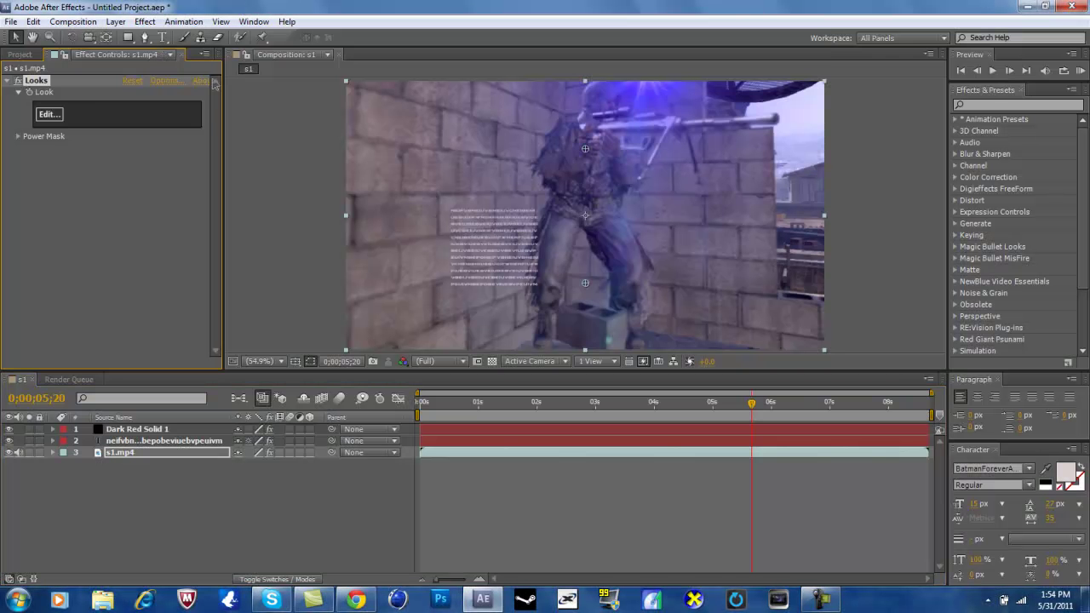
Open the Looks effect's editor in LooksBuilder and load the look file Muted.ls3 from the Vintage Film folder
click(49, 113)
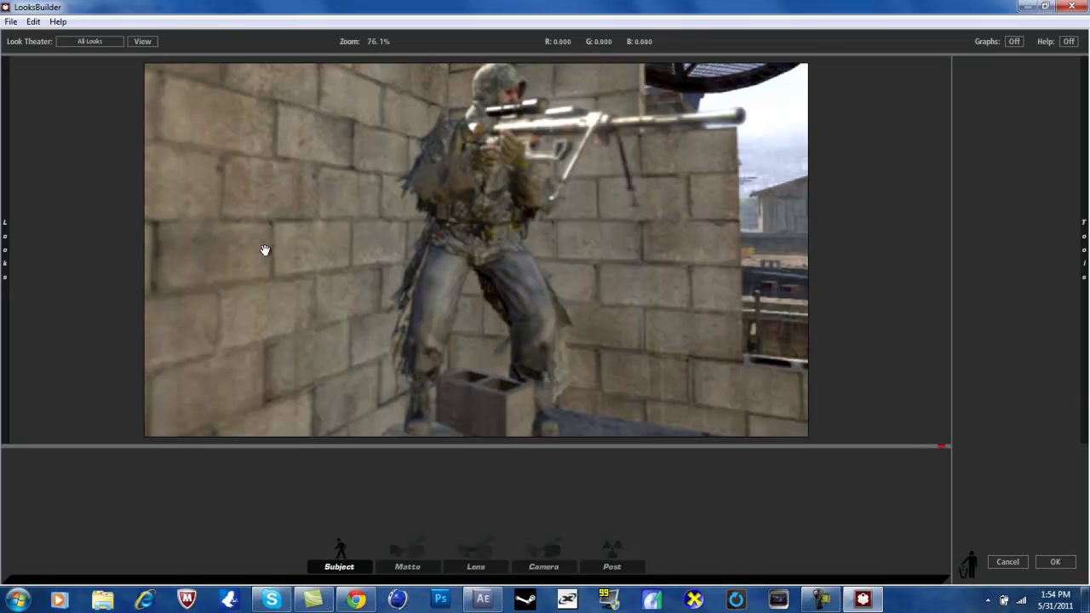
mouse_move(5, 78)
click(11, 21)
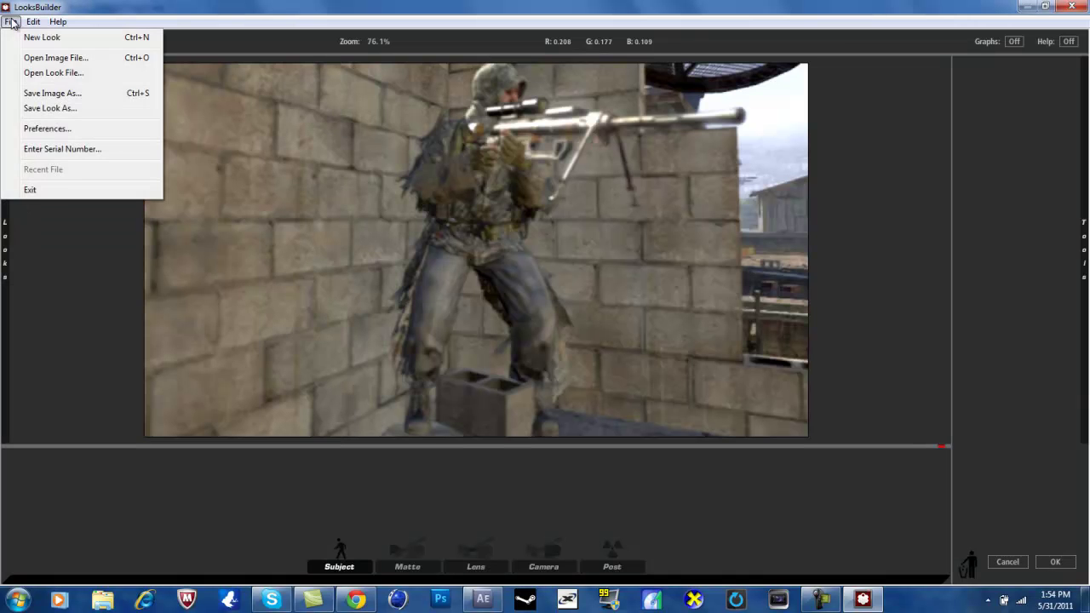
click(34, 73)
scroll(514, 213, down, 4)
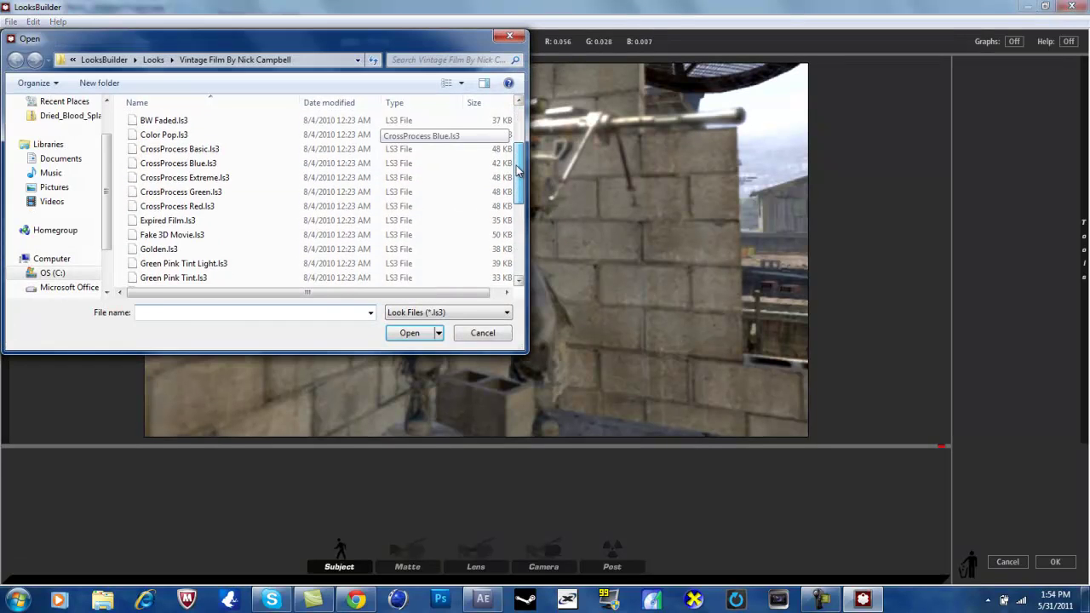
scroll(514, 213, down, 1)
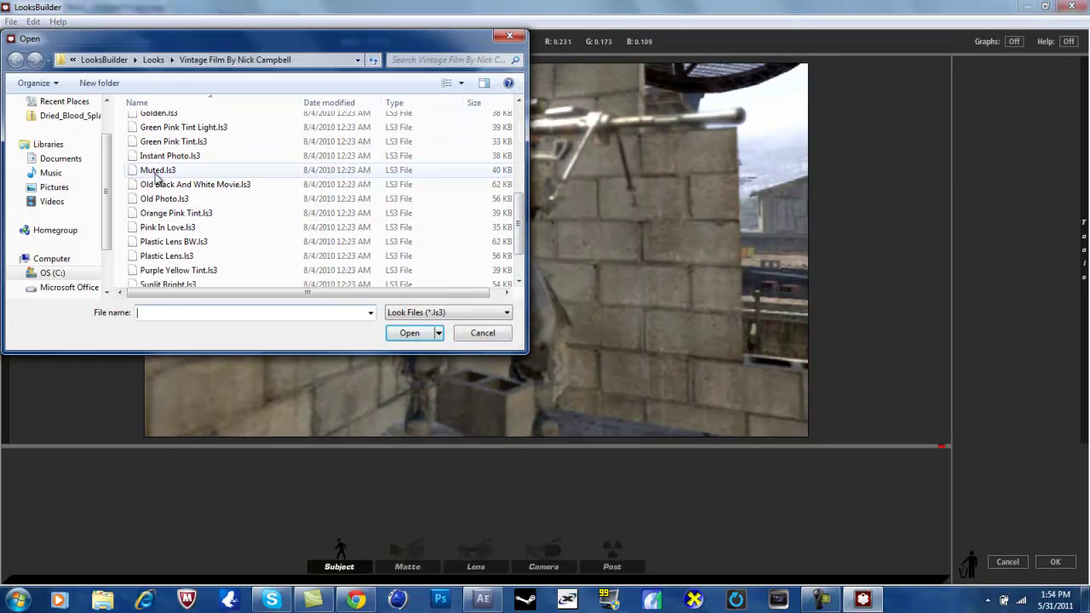
double_click(156, 174)
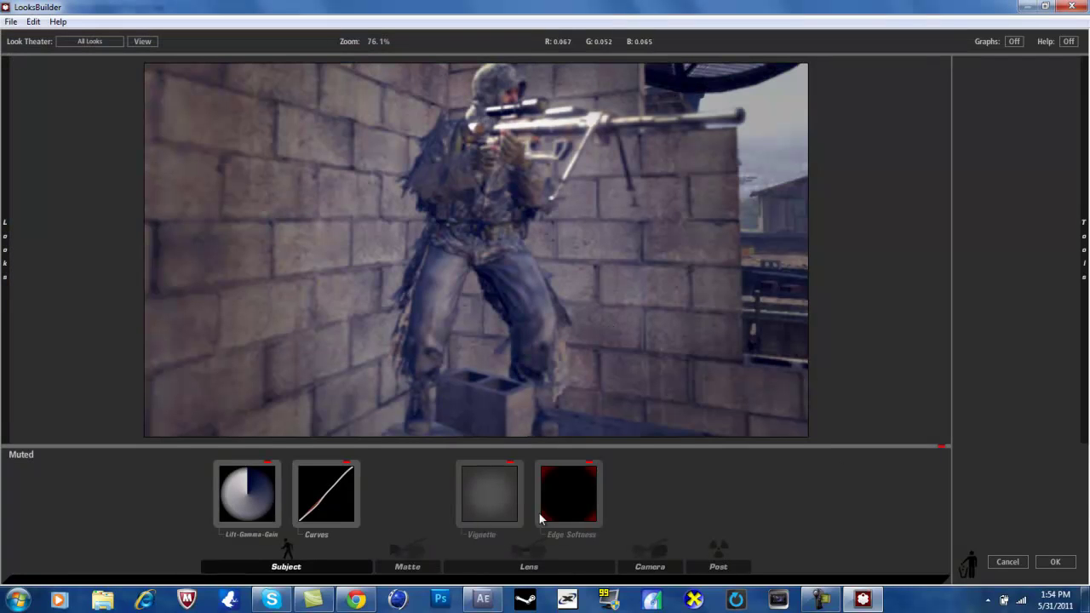
Set the Edge Softness radius to 1.020, spread to 0.298 and blur size to 1.44%, and apply the look to the layer
click(587, 510)
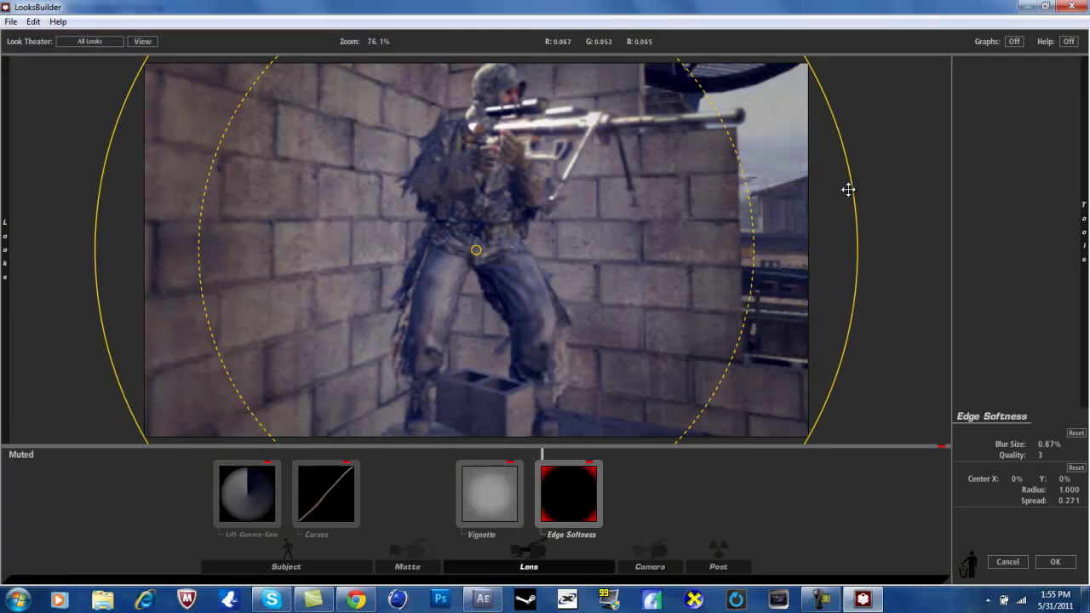
mouse_move(751, 213)
mouse_down()
mouse_move(767, 214)
mouse_move(713, 219)
mouse_move(746, 224)
mouse_up()
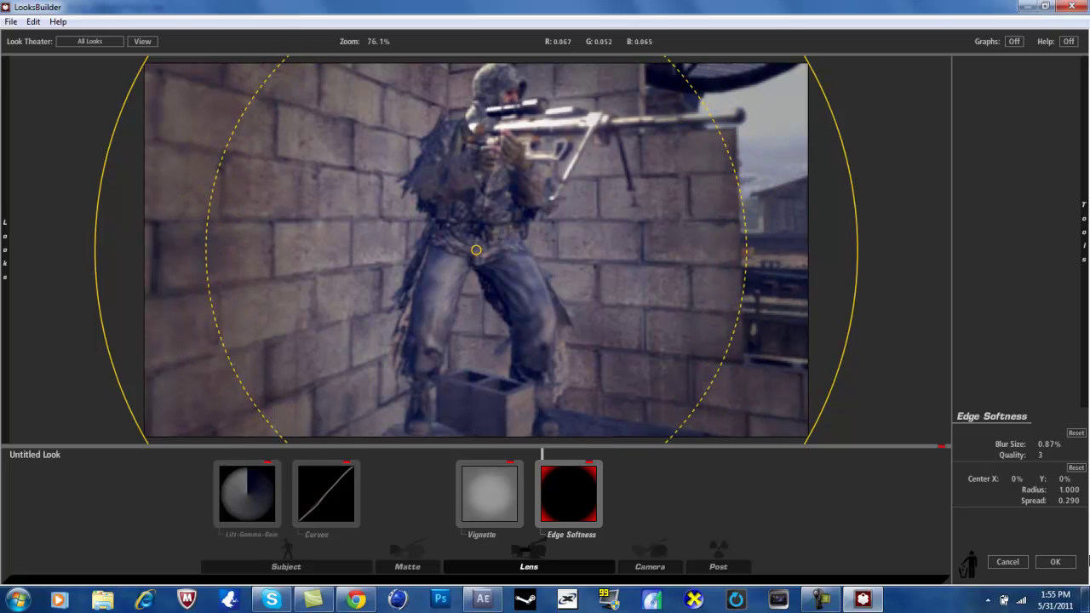
drag(1078, 503, 1070, 490)
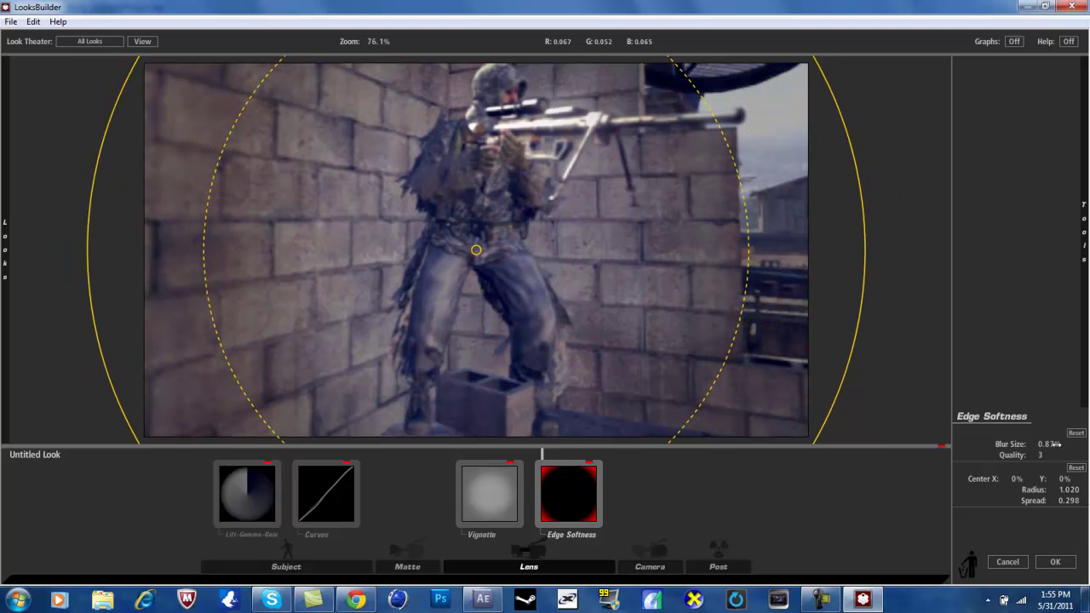
drag(1070, 443, 1072, 443)
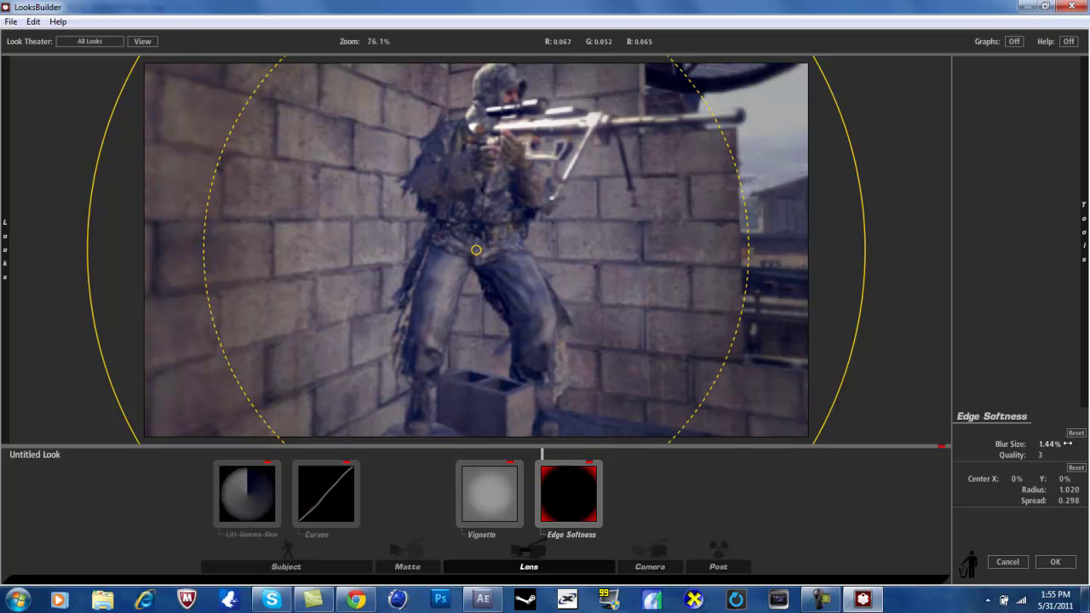
click(1068, 566)
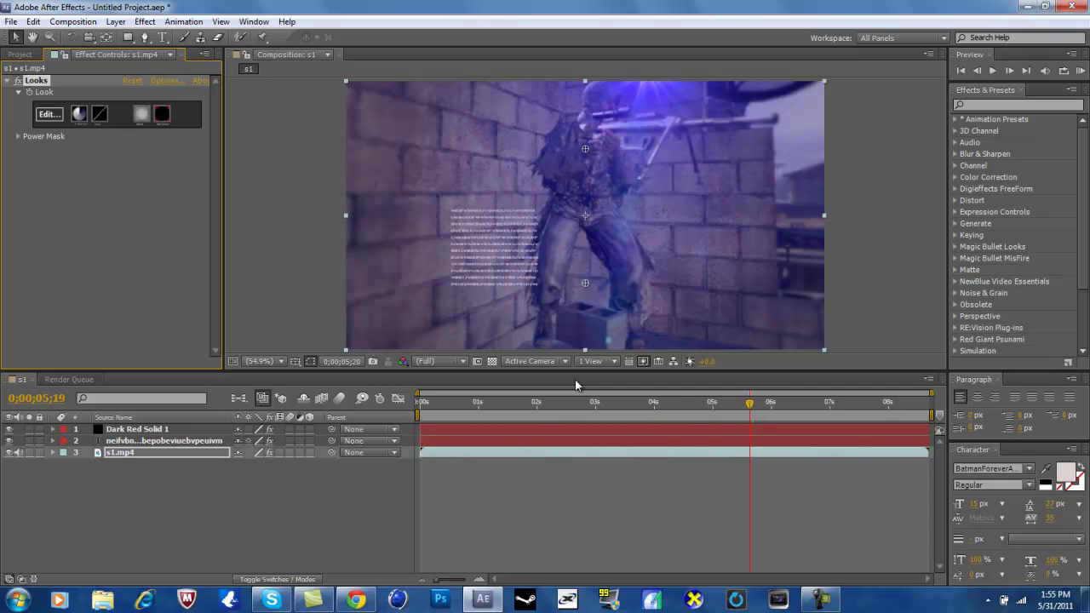
Preview the graded composition at 0;00;06;19, return to the first frame and collapse the Looks effect's settings
click(423, 398)
drag(427, 397, 811, 424)
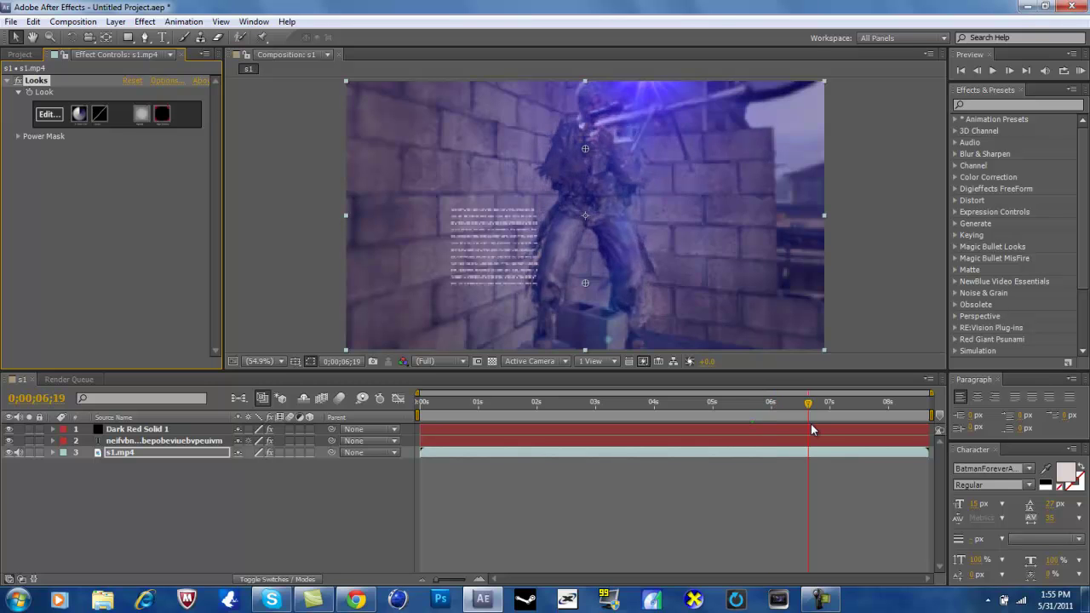
click(817, 601)
click(815, 603)
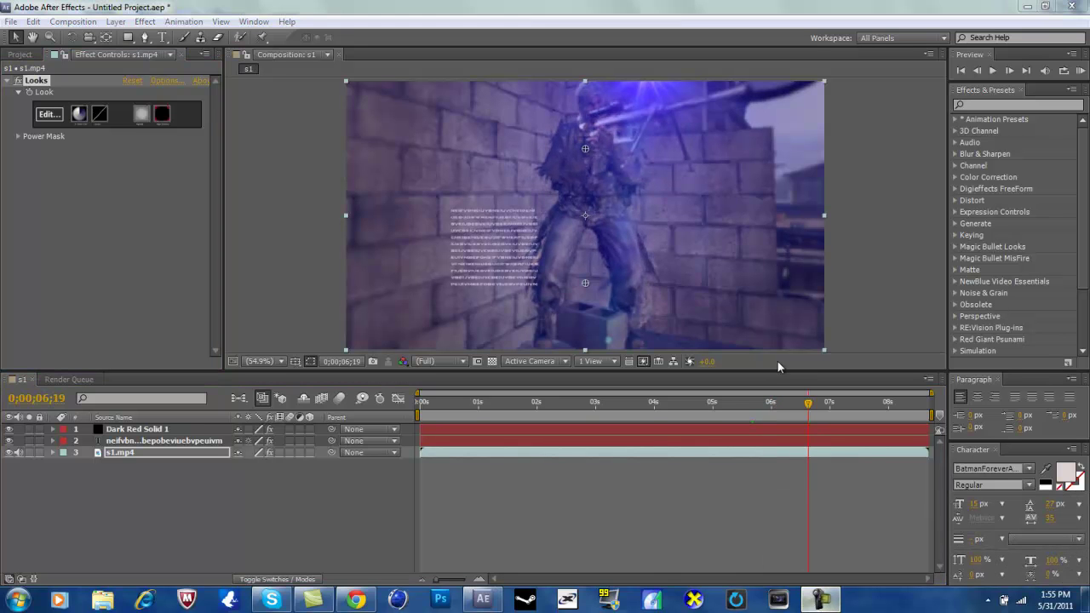
drag(597, 406, 360, 416)
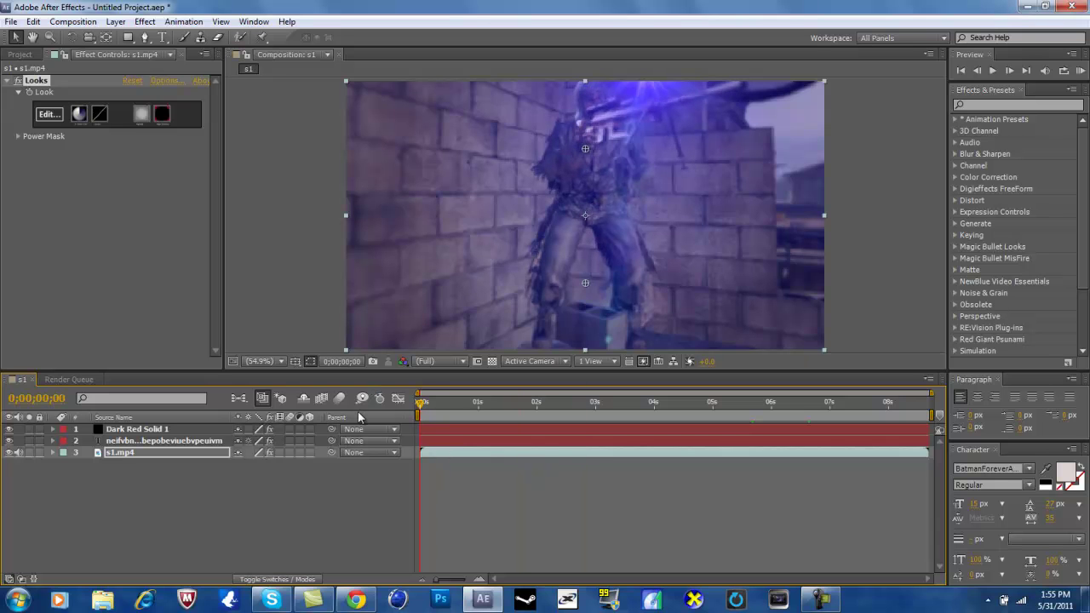
click(7, 81)
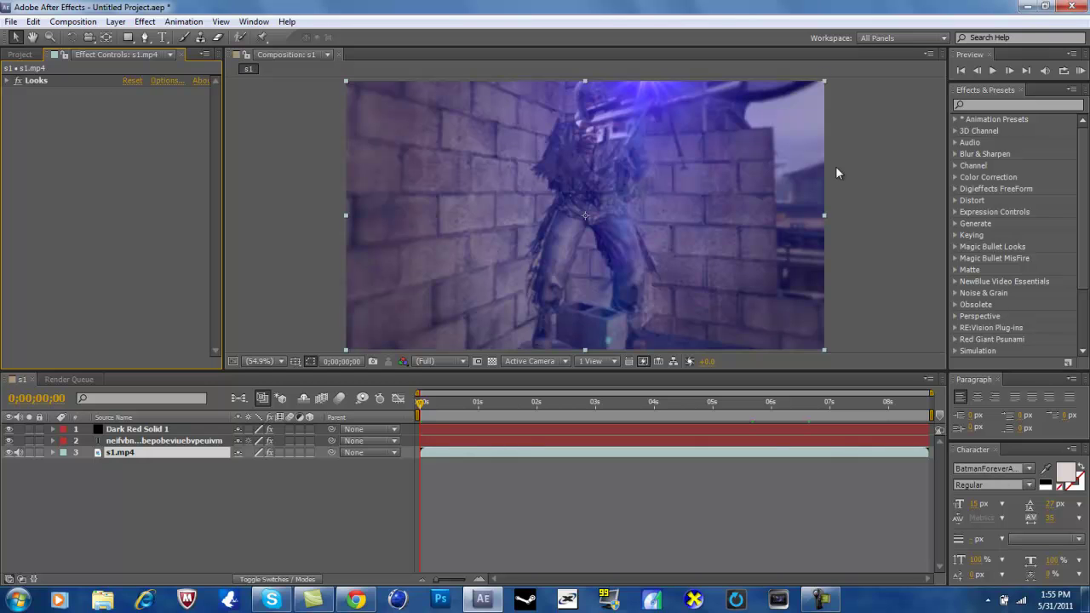
click(820, 600)
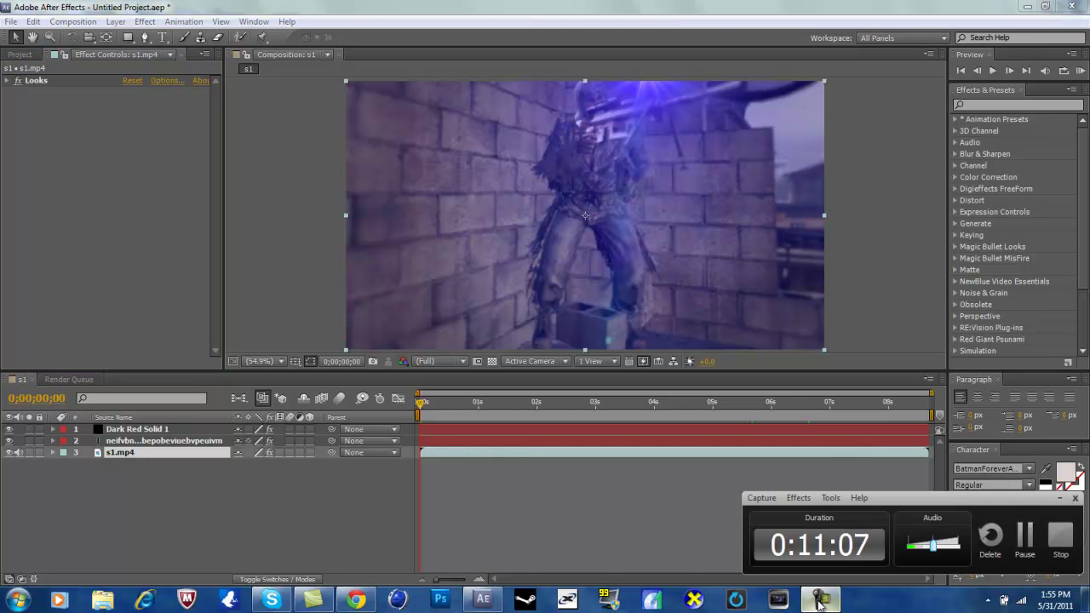